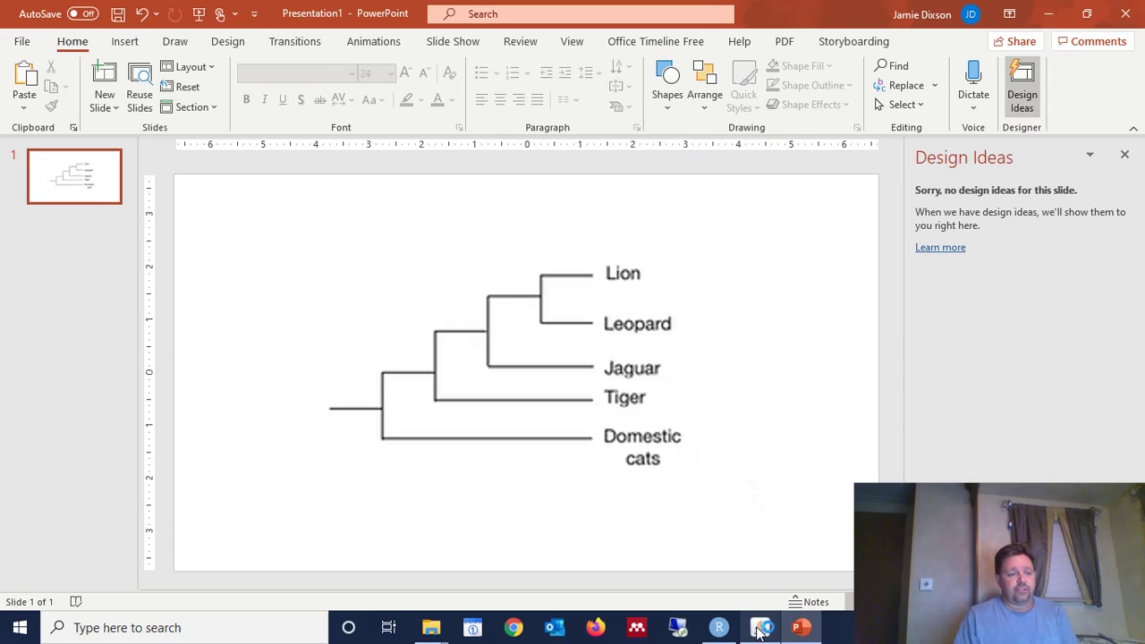
# Step: Create a new Mesquite file named 'Recreate Tree #2' and save it in the Projects Folder
pyautogui.moveTo(759, 632)
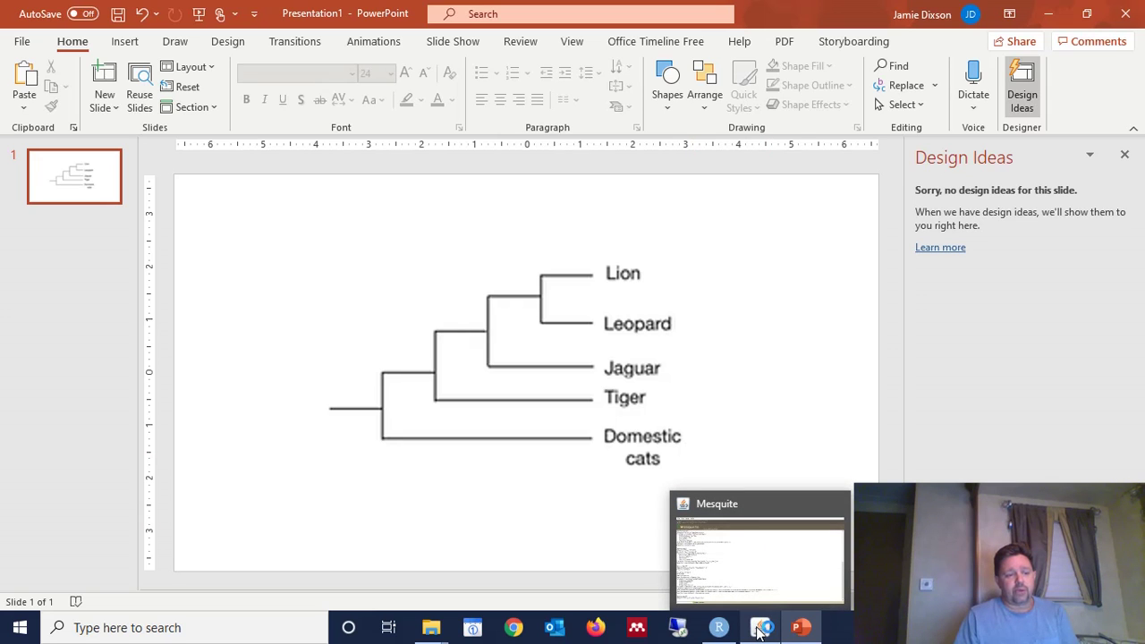
pyautogui.click(759, 631)
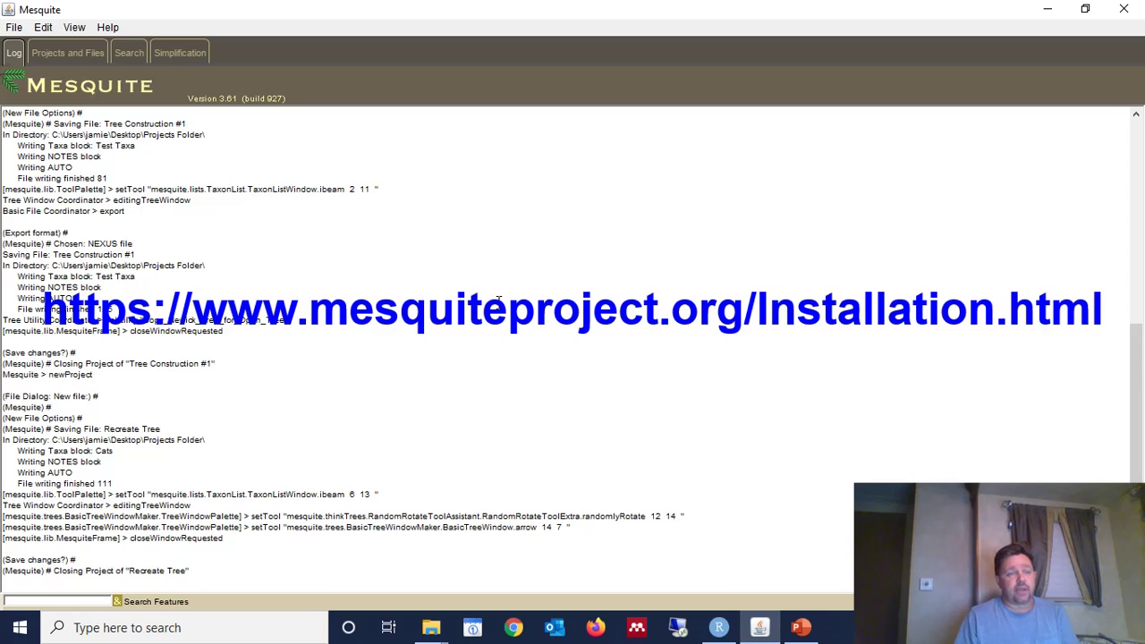
pyautogui.click(14, 28)
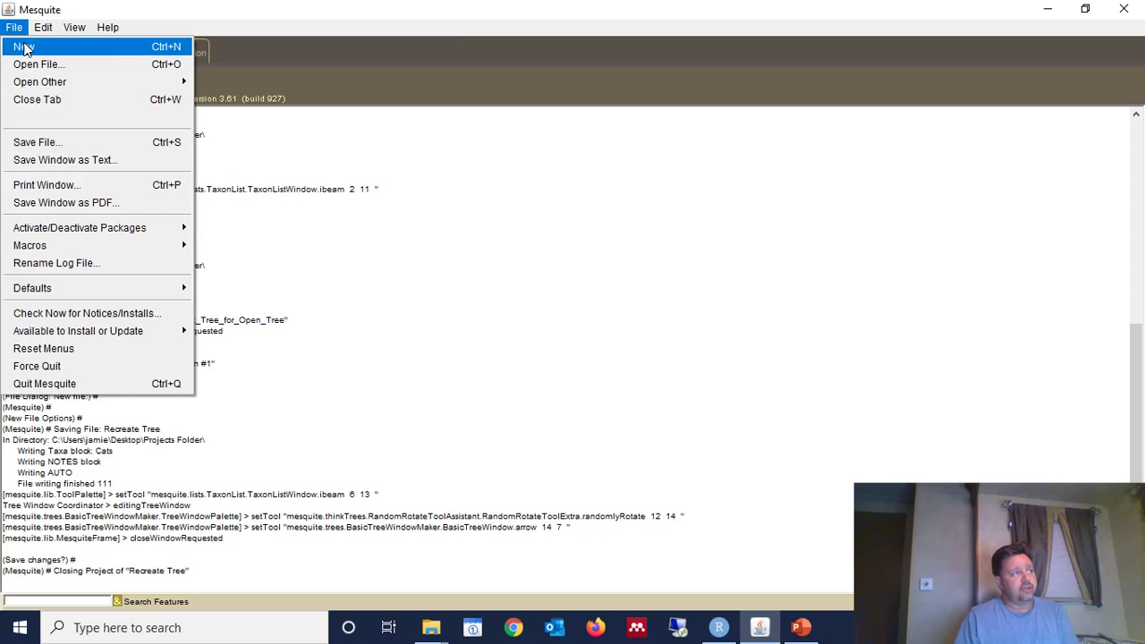
pyautogui.click(24, 44)
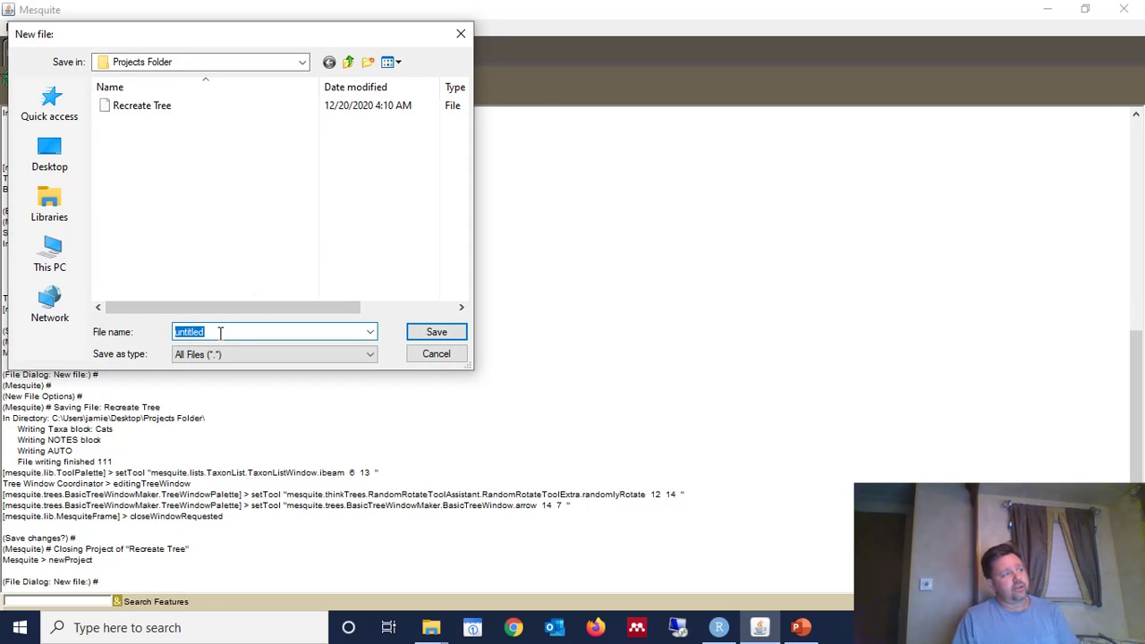
pyautogui.click(152, 111)
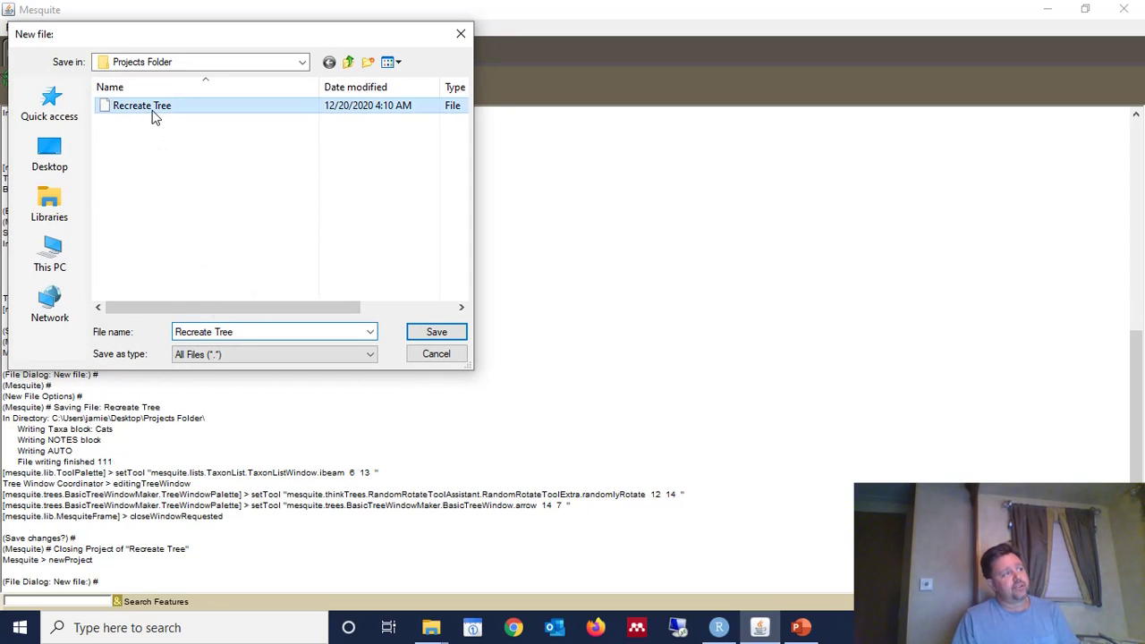
pyautogui.click(243, 329)
pyautogui.click(256, 331)
pyautogui.write('#')
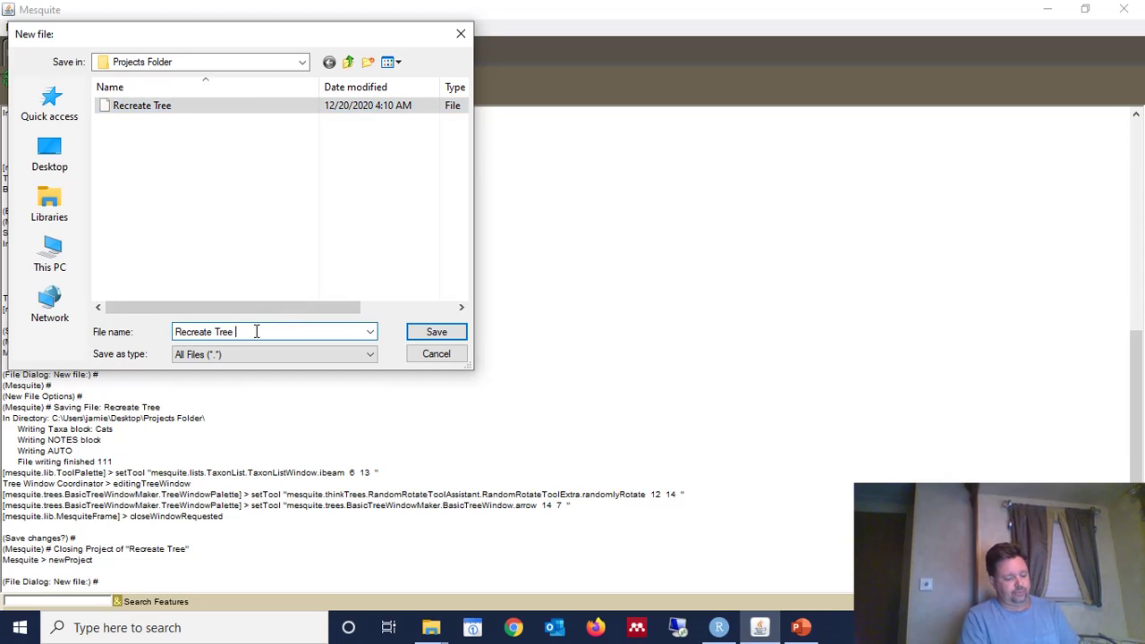
pyautogui.write('2')
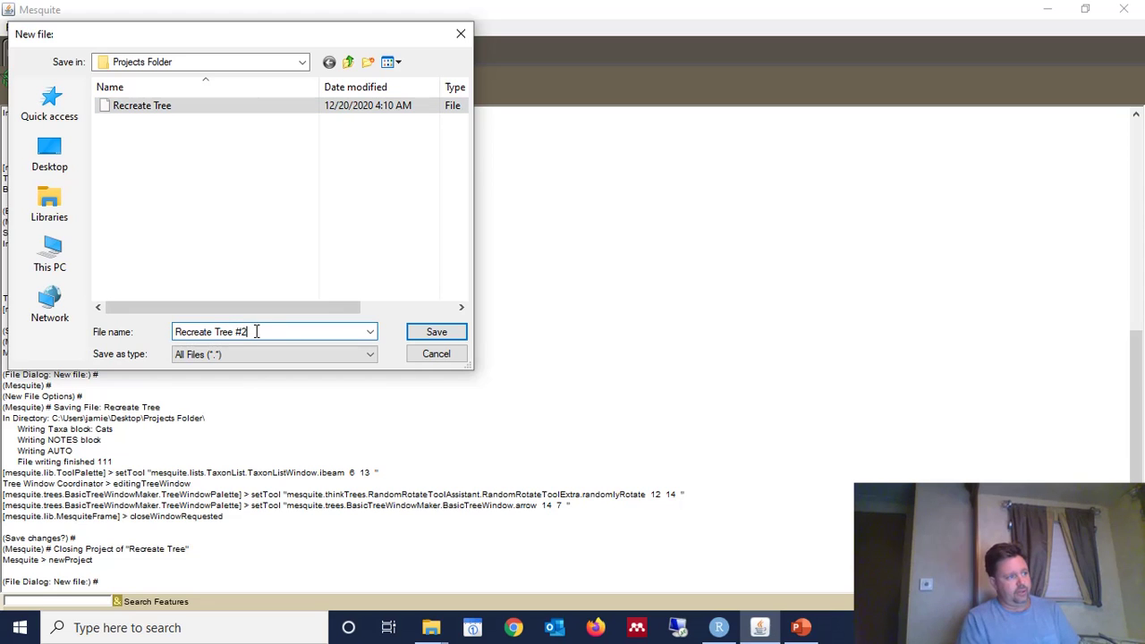
pyautogui.click(436, 332)
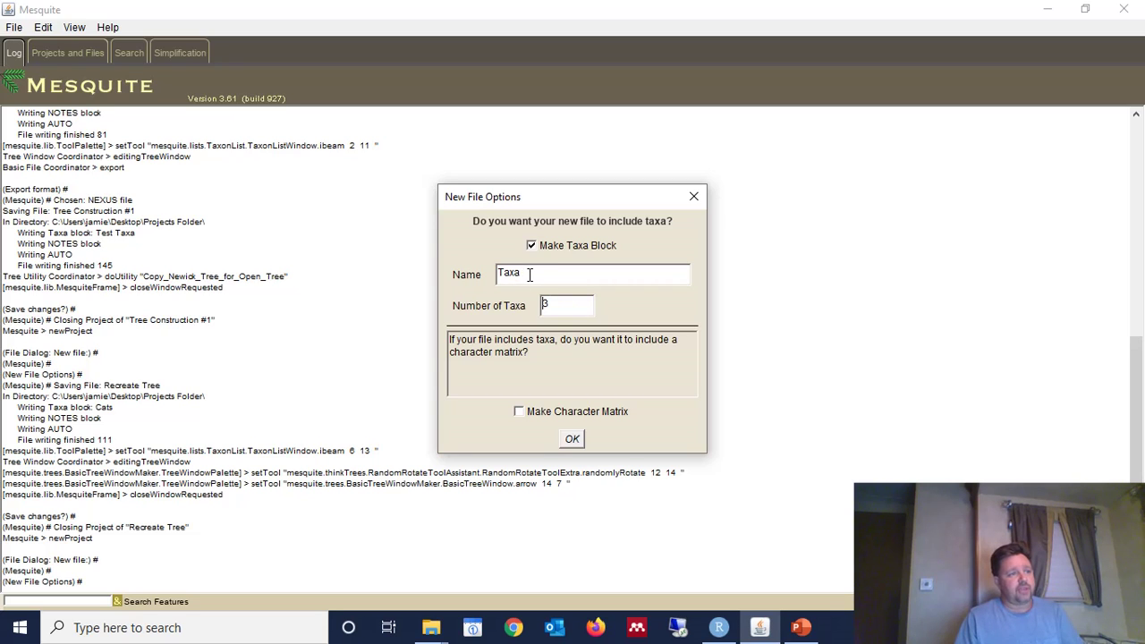
# Step: Name the taxa block 'Cats' with 5 taxa, then bring up the cat tree slide
pyautogui.click(529, 275)
pyautogui.moveTo(529, 275); pyautogui.dragTo(478, 277)
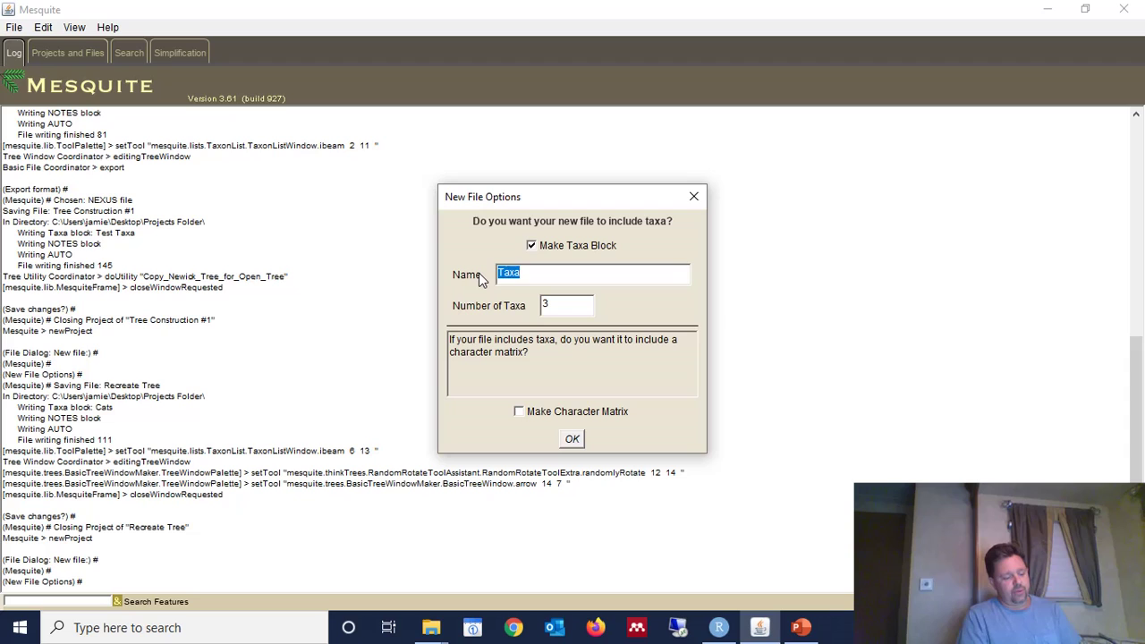
pyautogui.write('Cats')
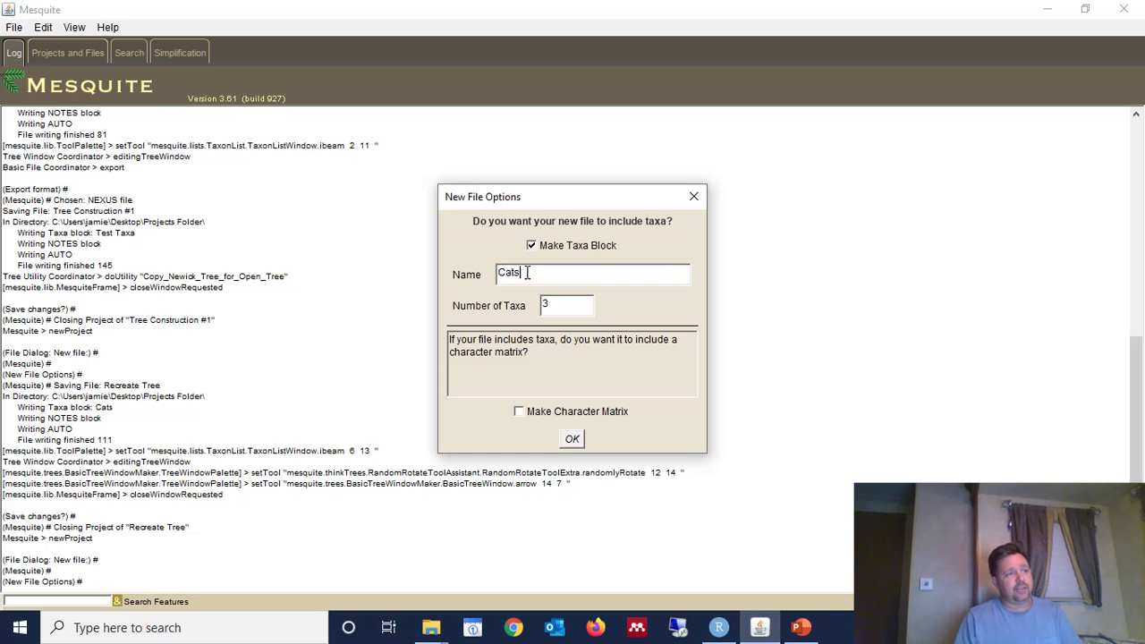
pyautogui.moveTo(552, 306); pyautogui.dragTo(537, 307)
pyautogui.write('5')
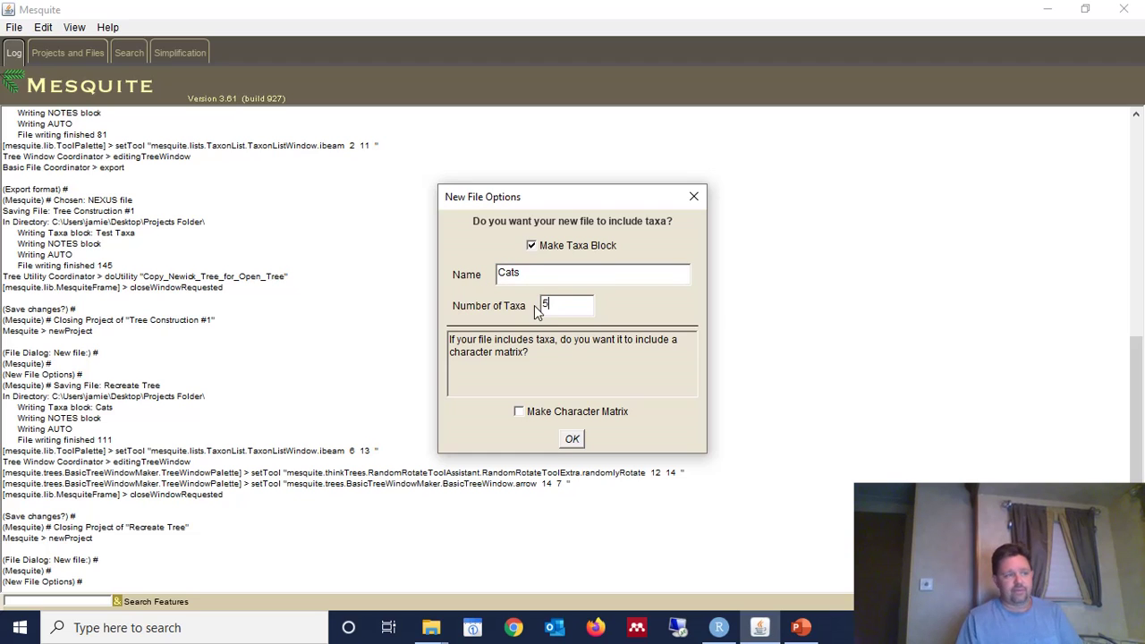
pyautogui.click(799, 629)
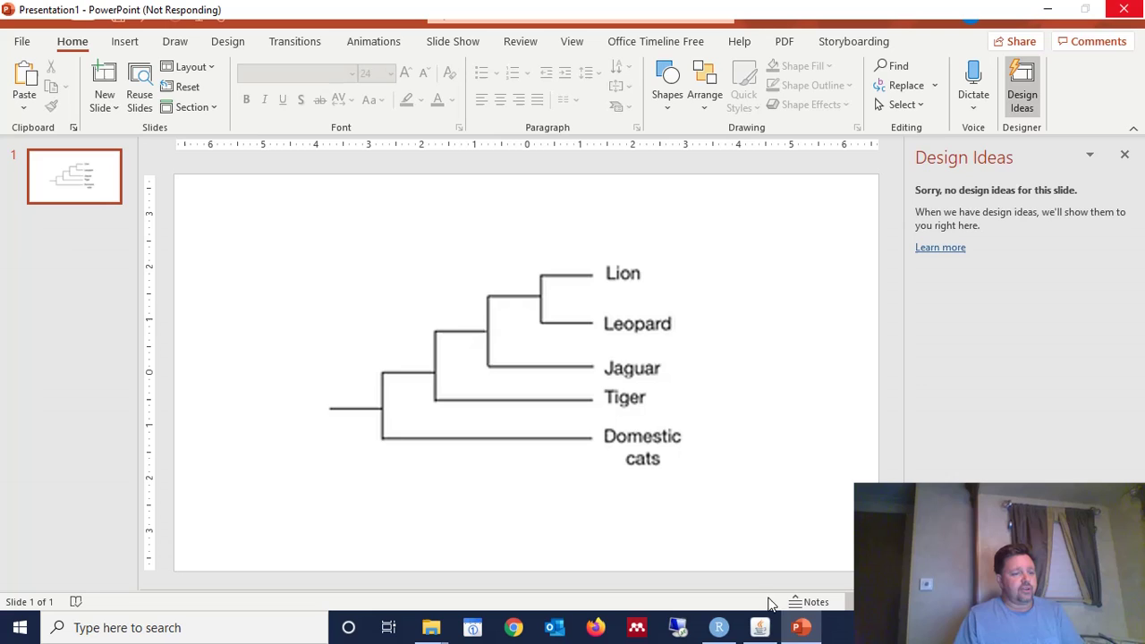
# Step: Return to Mesquite's New File Options for the Cats taxa block of 5 taxa
pyautogui.click(759, 631)
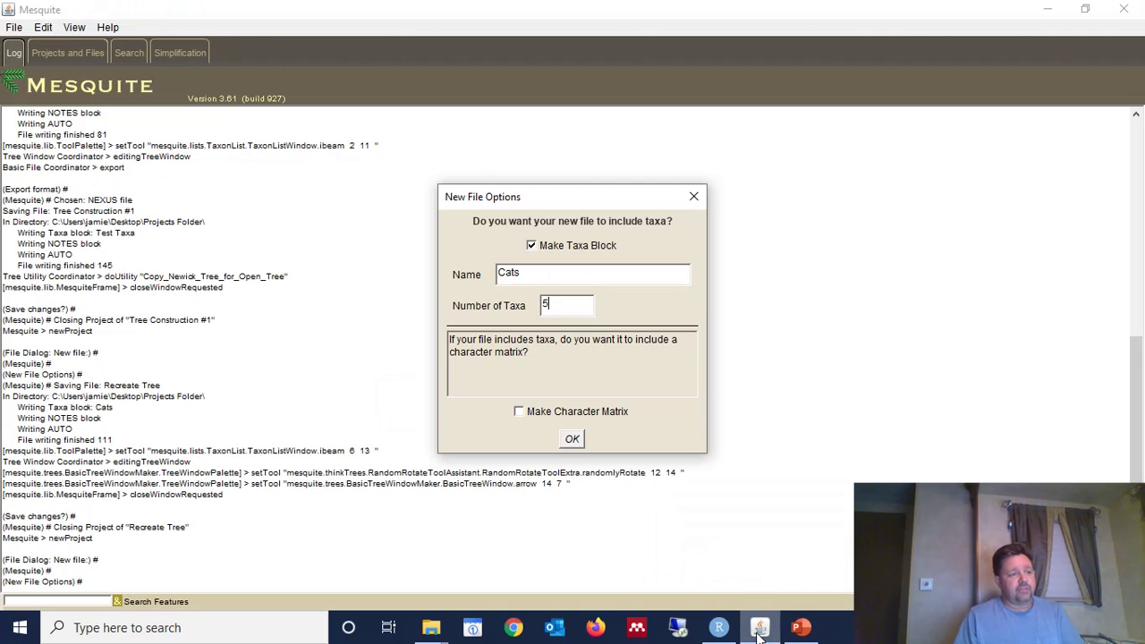
# Step: Confirm the Cats taxa block with 5 taxa, then view the cat tree slide again
pyautogui.click(572, 440)
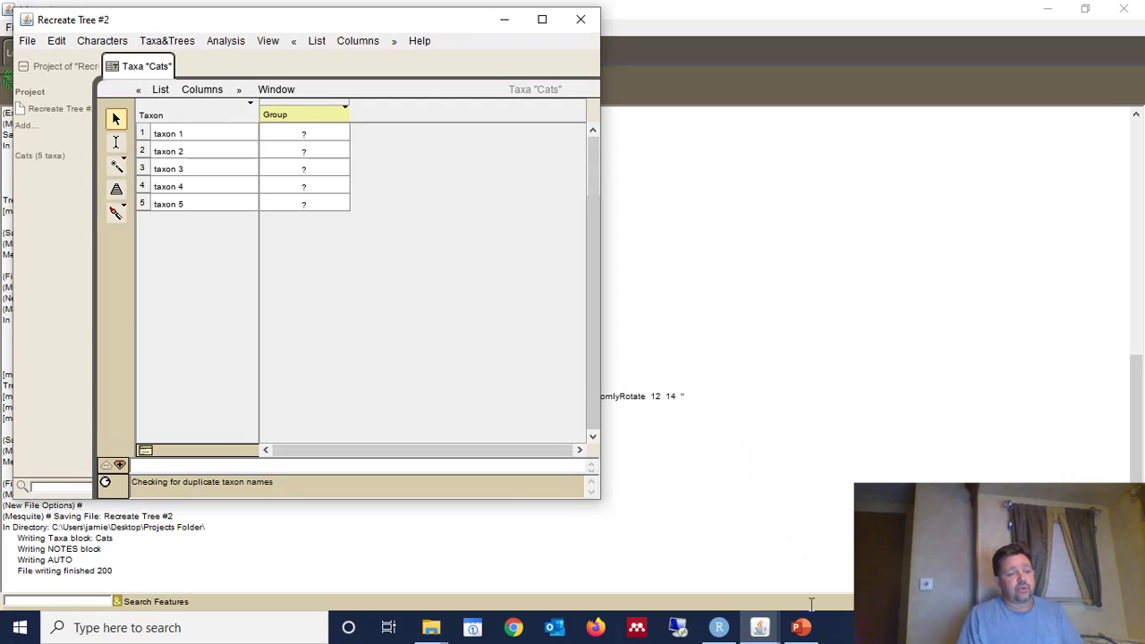
pyautogui.click(801, 629)
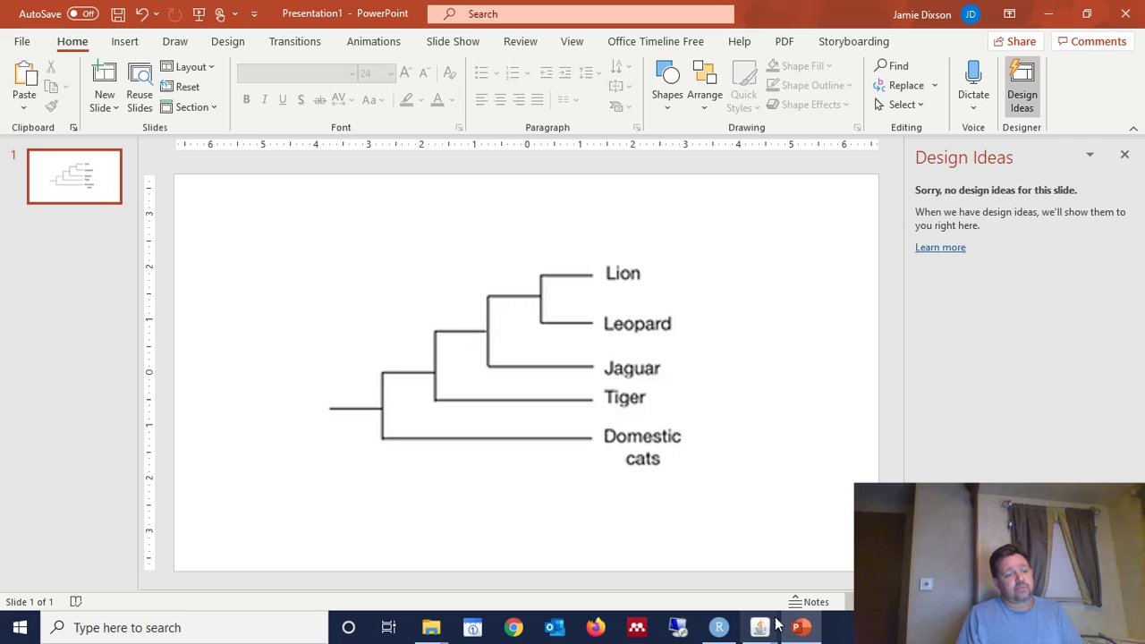
# Step: Bring the Recreate Tree #2 Cats taxa list forward, ready for editing names
pyautogui.moveTo(759, 627)
pyautogui.click(828, 579)
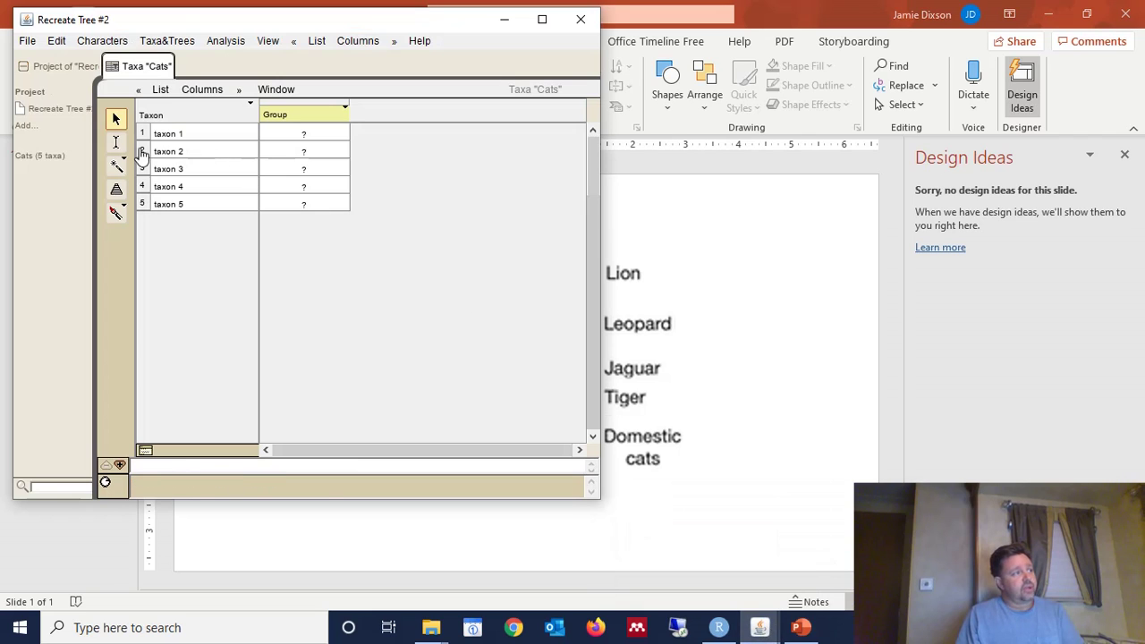
pyautogui.click(117, 149)
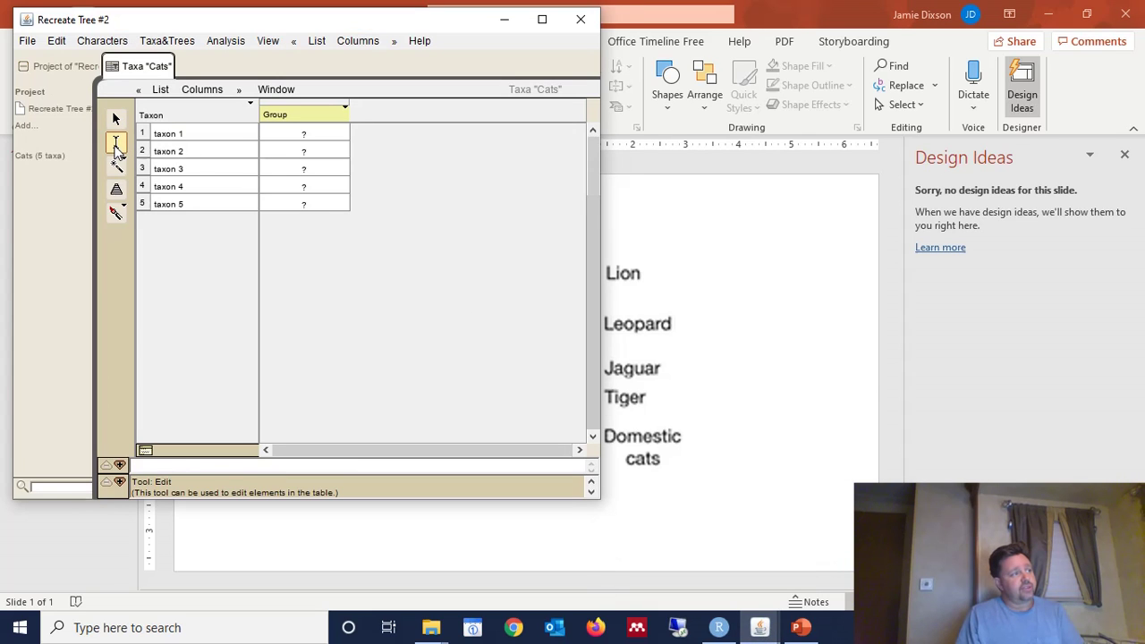
# Step: Rename taxa 1–5 to Lion, Leopard, Jaguar, Tiger and Domestic Cat
pyautogui.click(179, 133)
pyautogui.write('Lion')
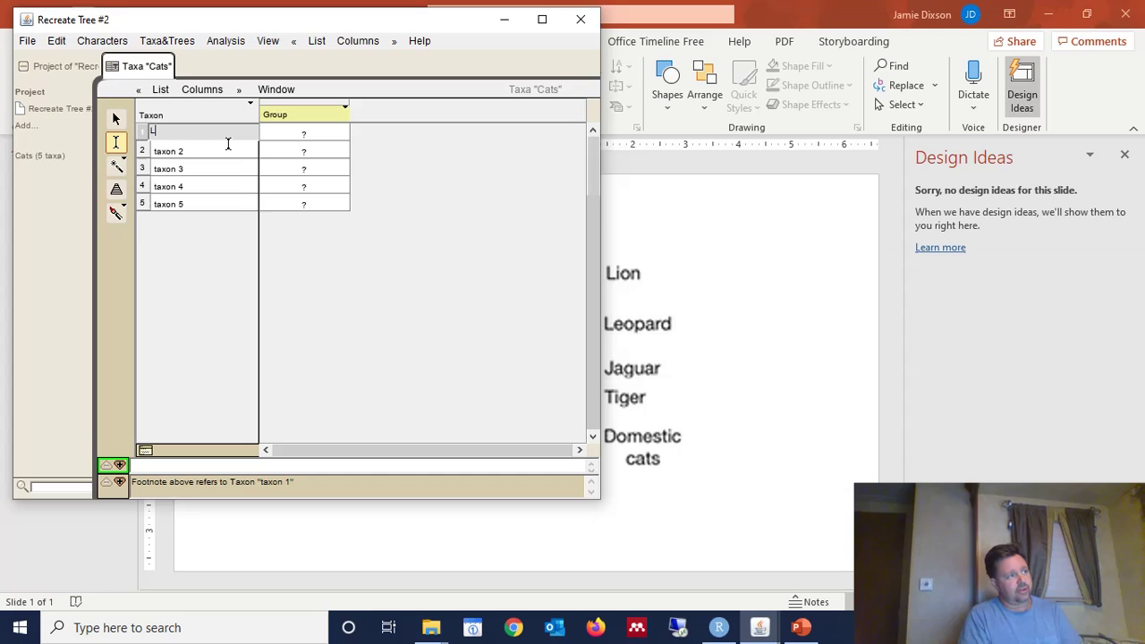
pyautogui.click(191, 152)
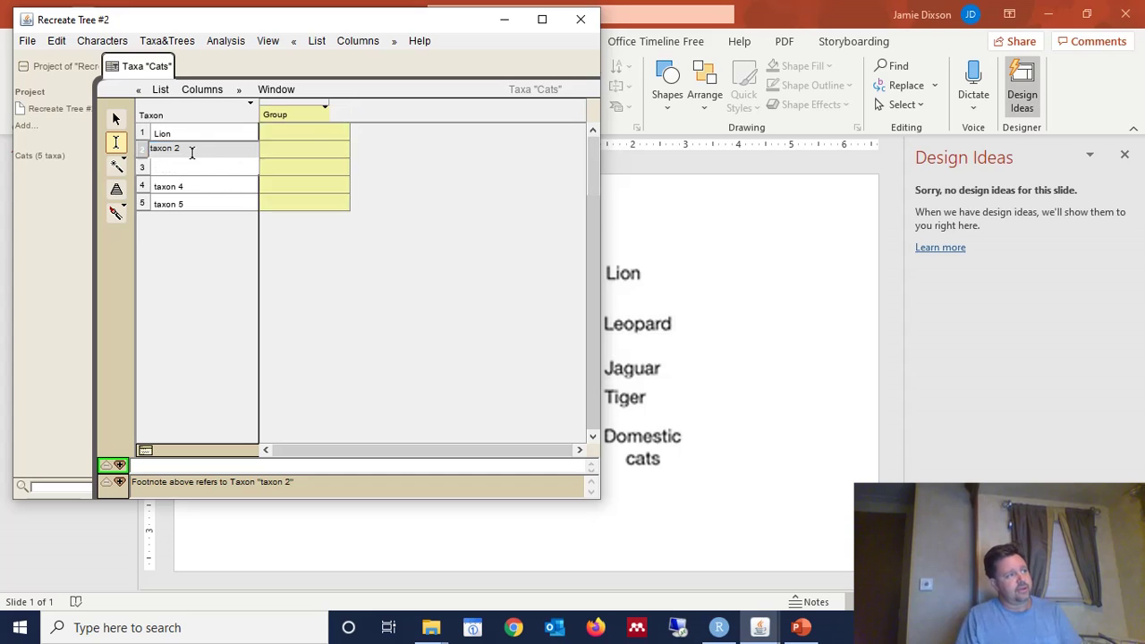
pyautogui.write('Leopar')
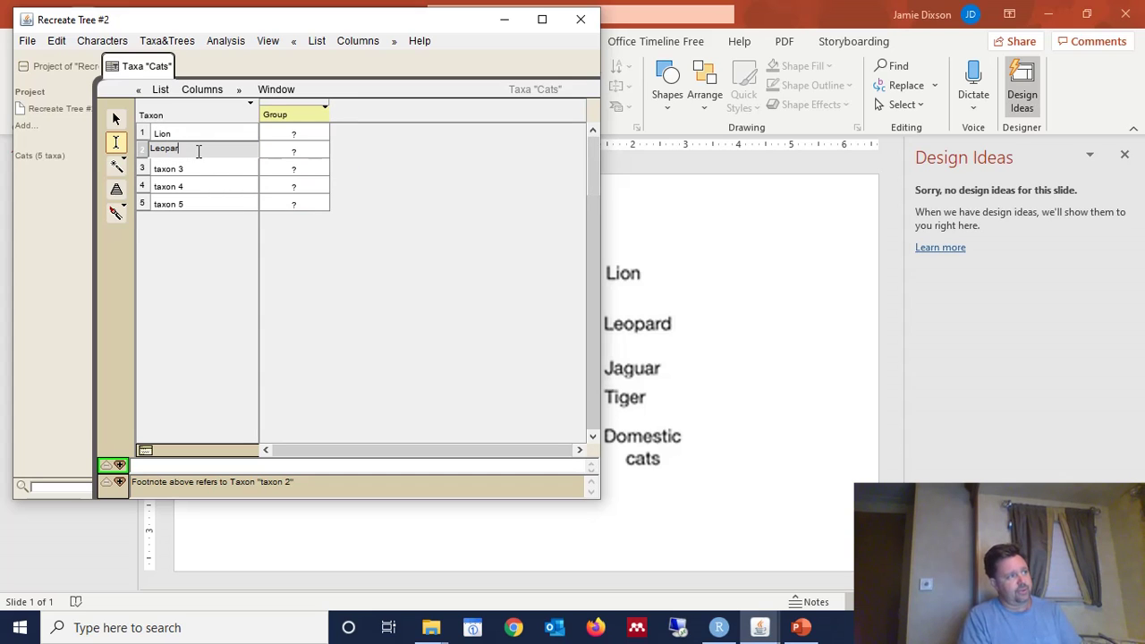
pyautogui.write('d')
pyautogui.click(182, 169)
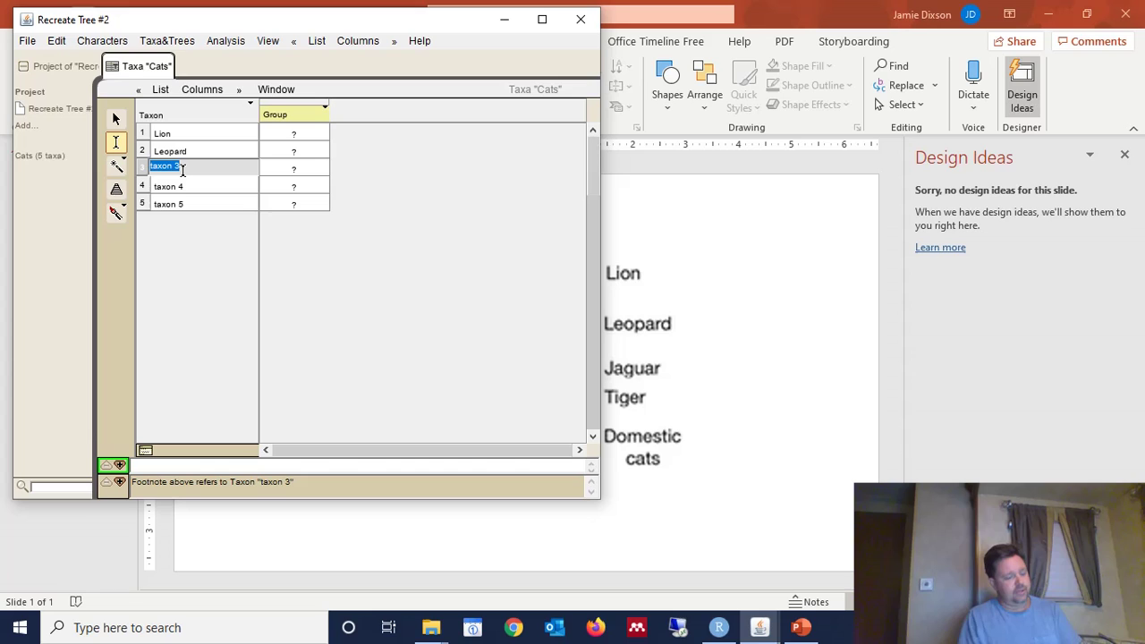
pyautogui.write('Jaguar')
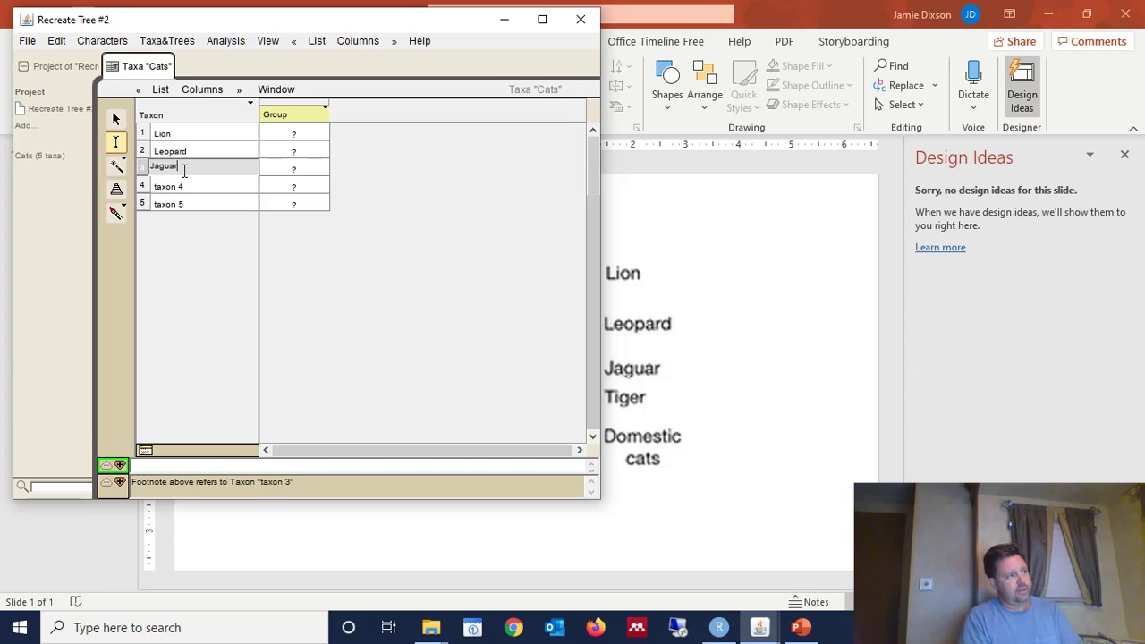
pyautogui.click(189, 186)
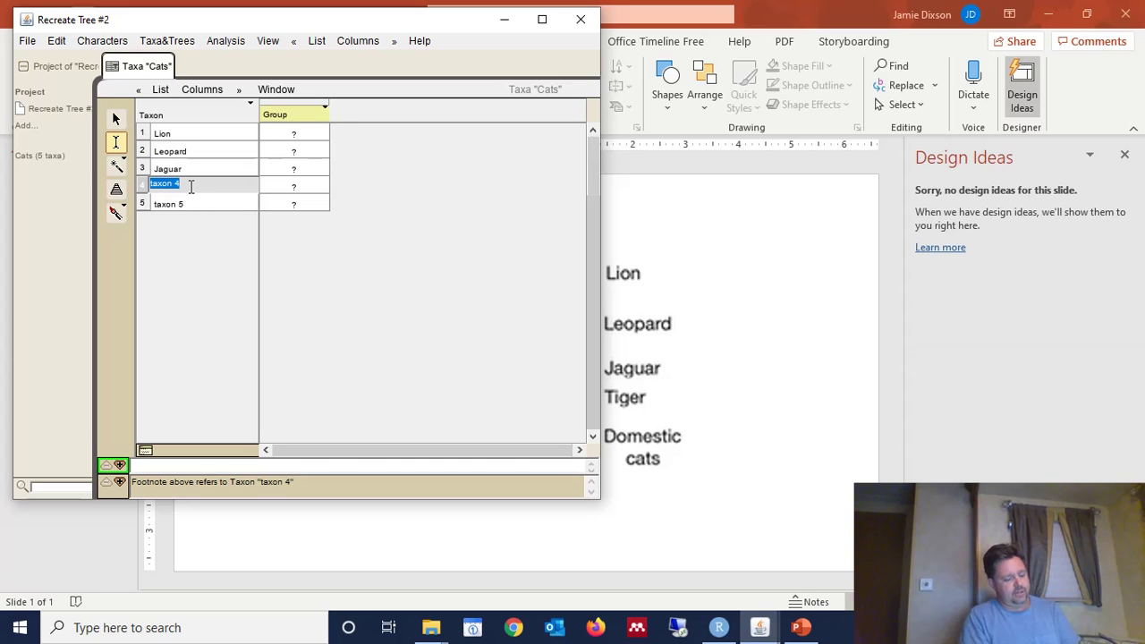
pyautogui.write('Tiger')
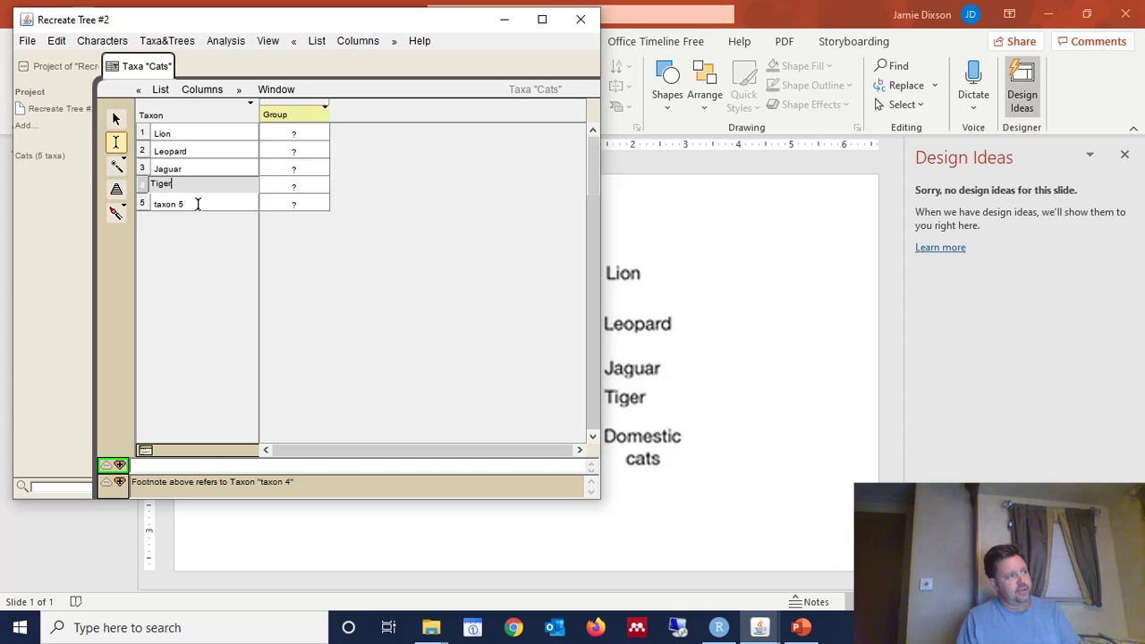
pyautogui.click(203, 204)
pyautogui.write('Dome')
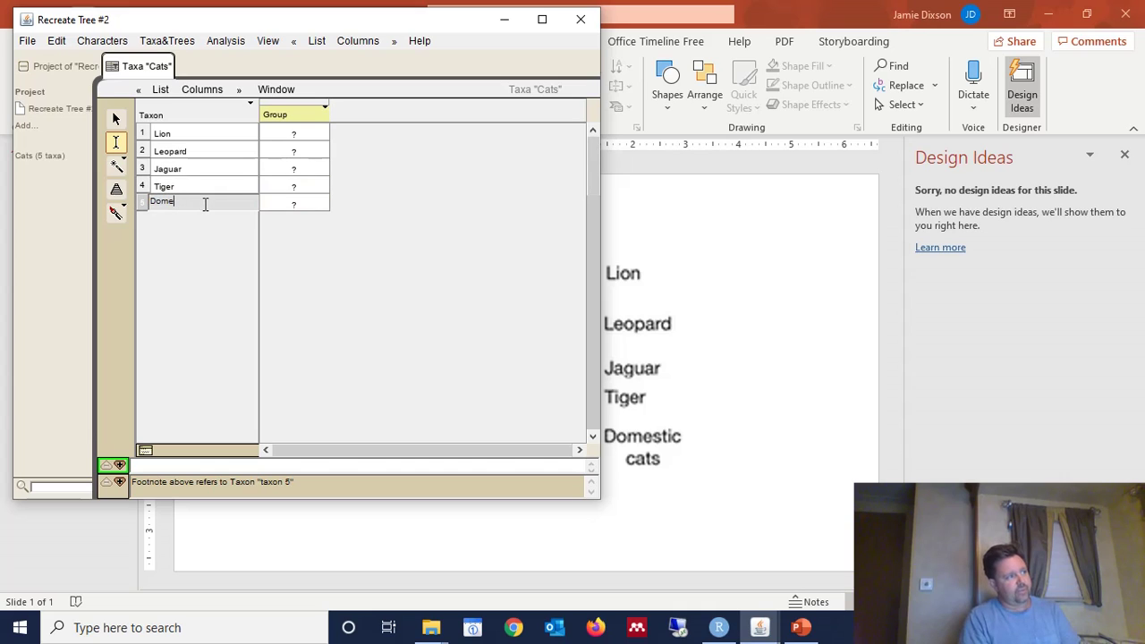
pyautogui.write('stic Cat')
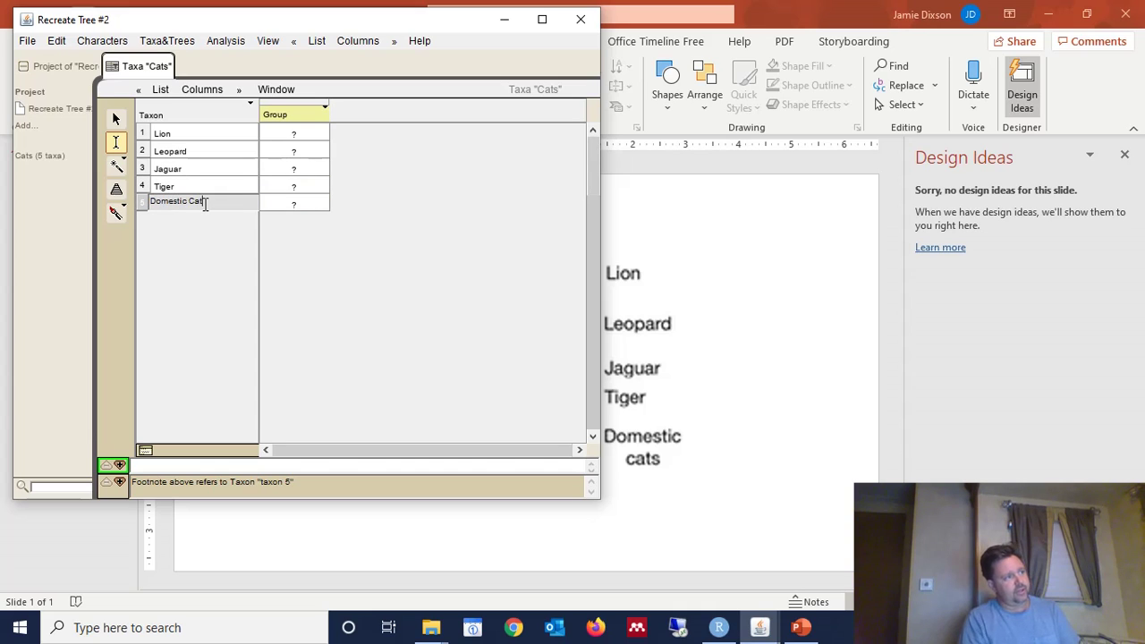
pyautogui.click(224, 233)
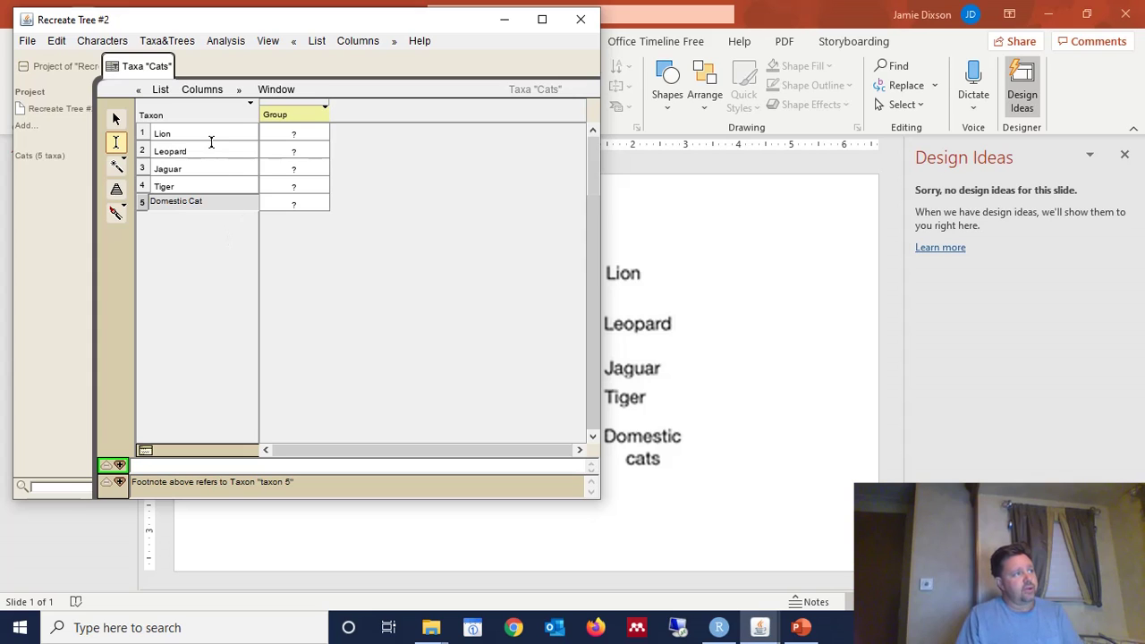
# Step: Open a maximized hand-editable tree window of the five cats, then view the slide
pyautogui.click(180, 44)
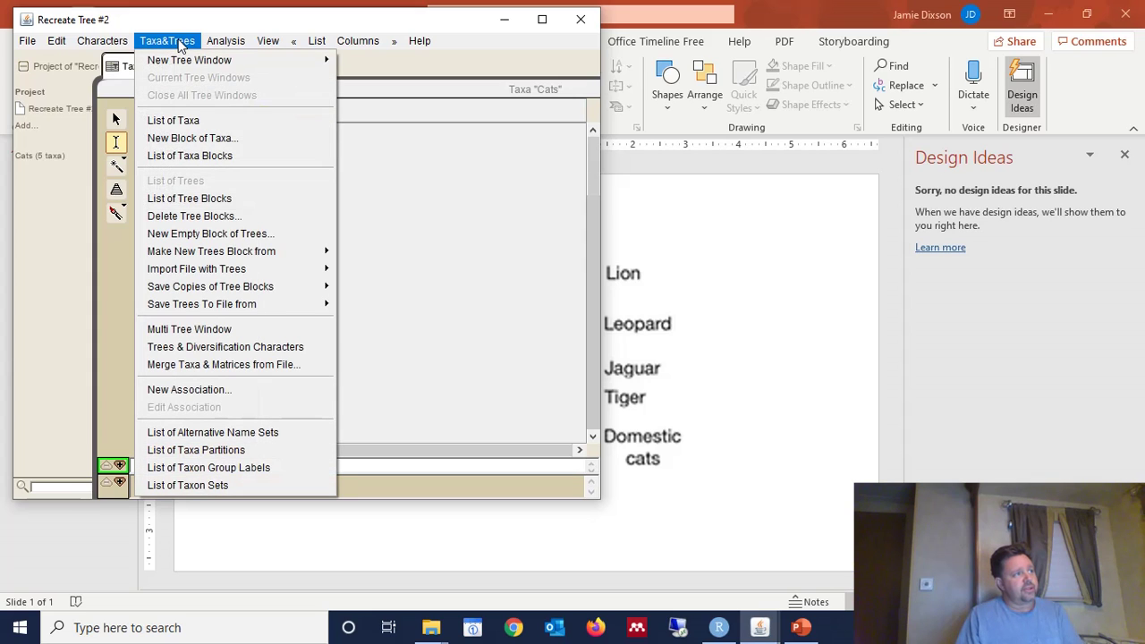
pyautogui.moveTo(313, 60)
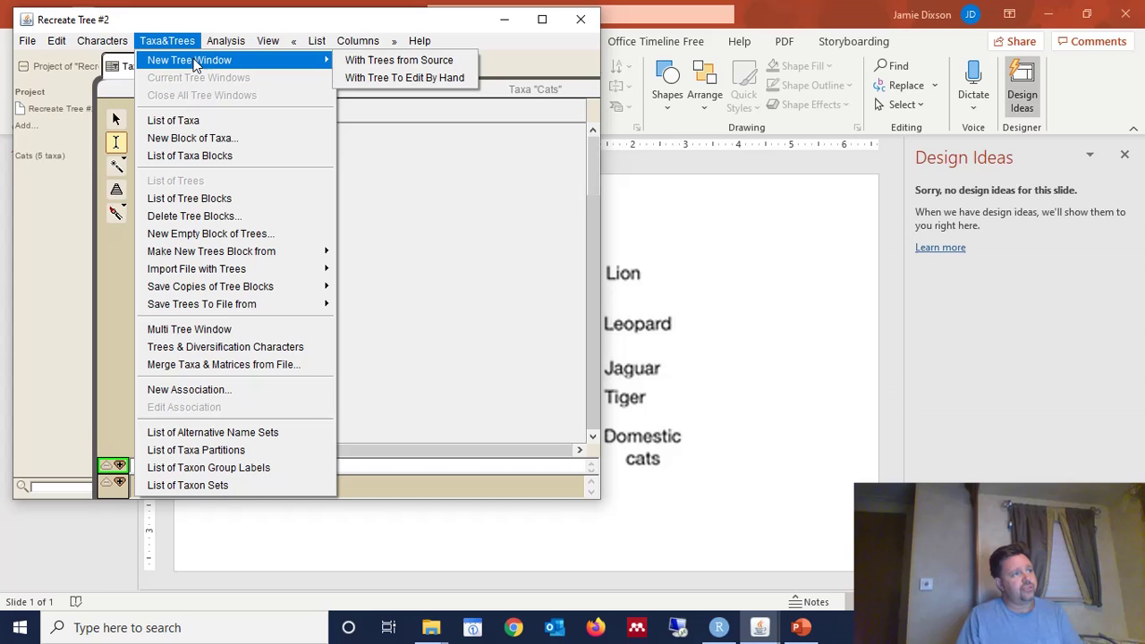
pyautogui.click(371, 77)
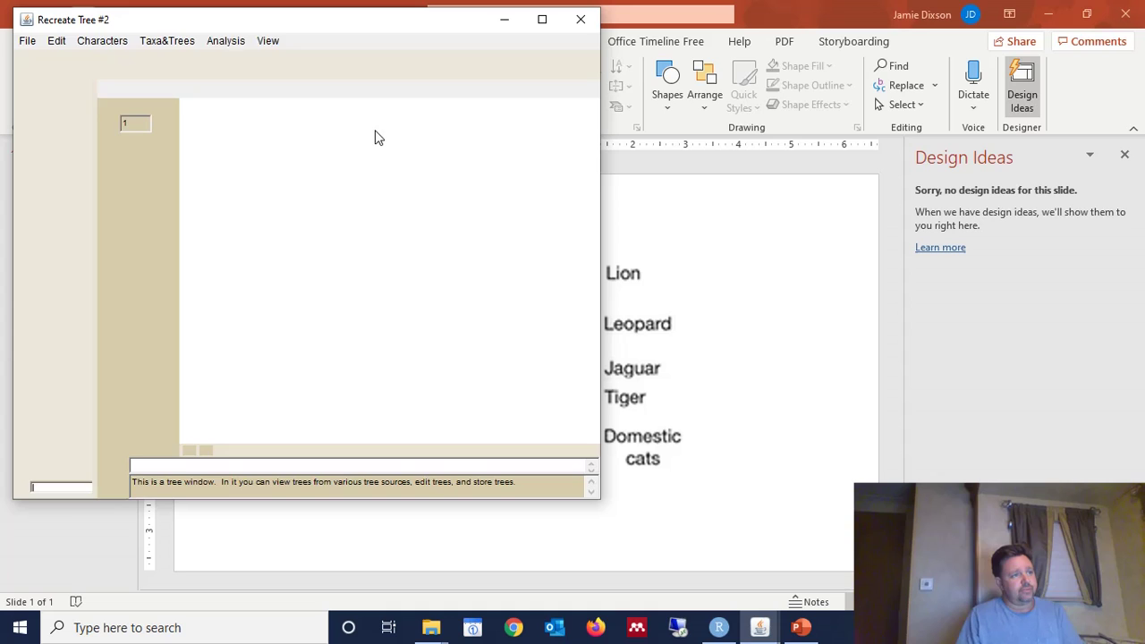
pyautogui.click(543, 19)
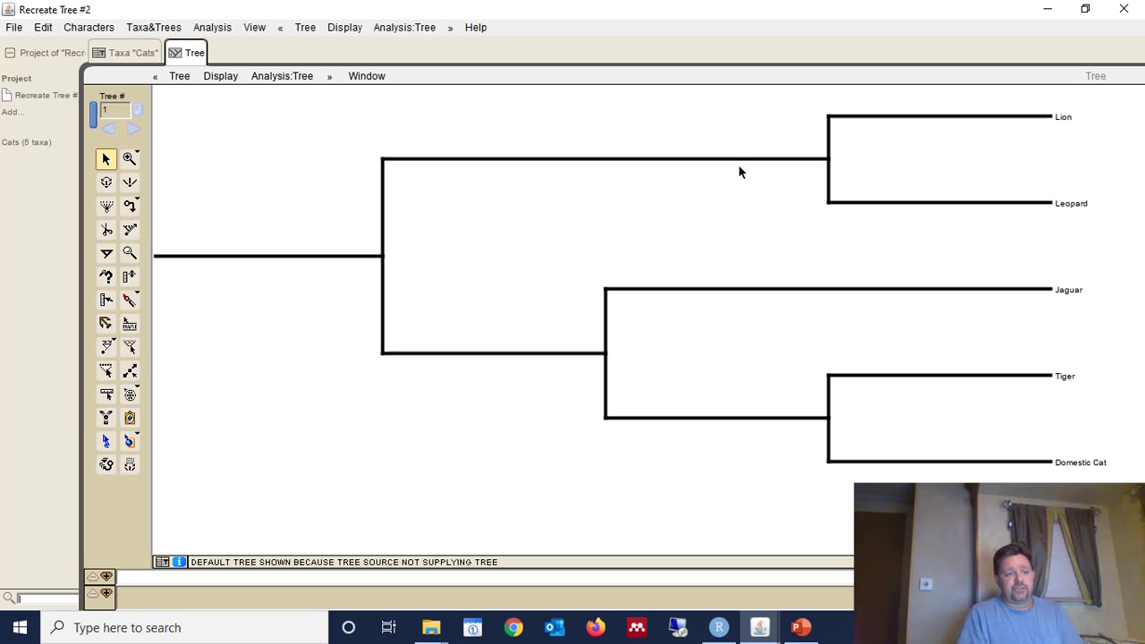
pyautogui.click(801, 627)
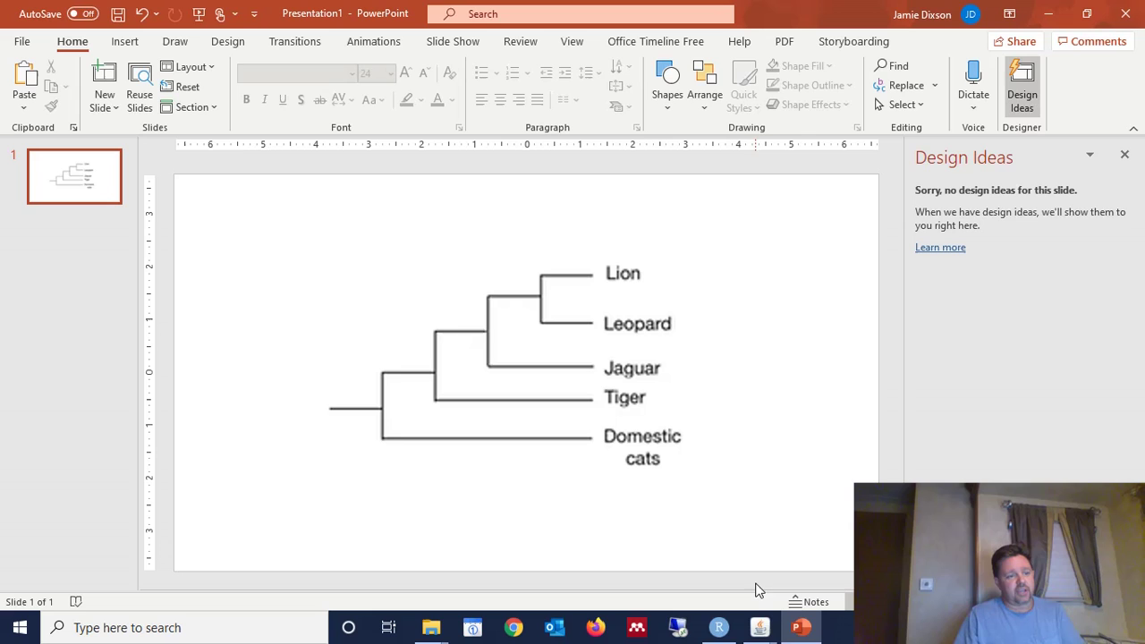
# Step: Switch back to the Mesquite tree window, recheck the slide, then return to the tree
pyautogui.moveTo(760, 627)
pyautogui.click(794, 598)
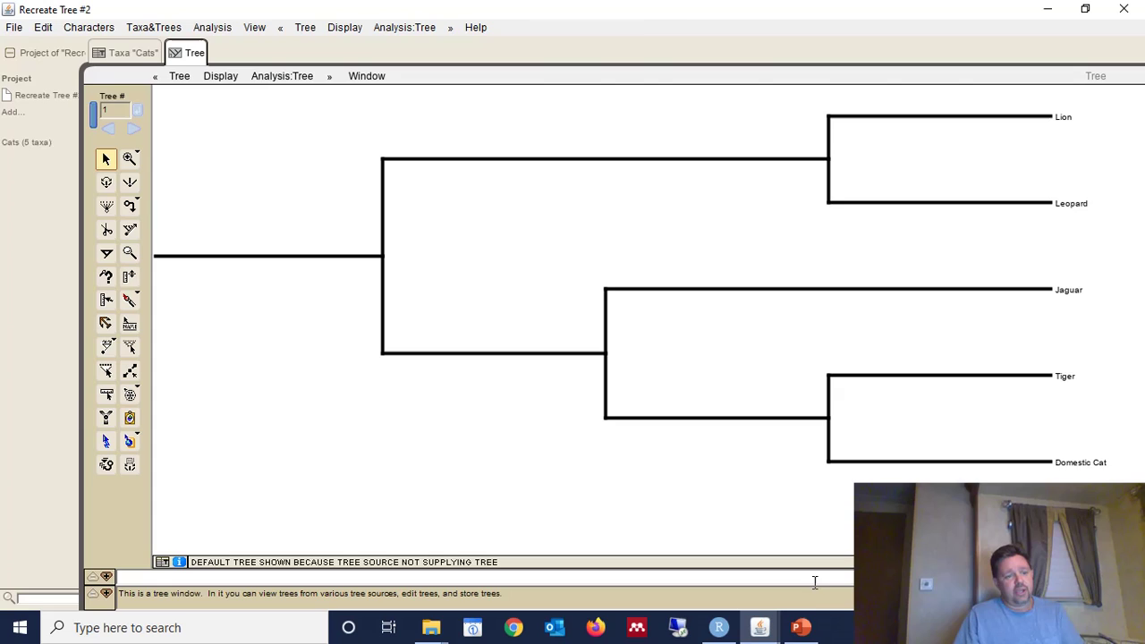
pyautogui.click(801, 627)
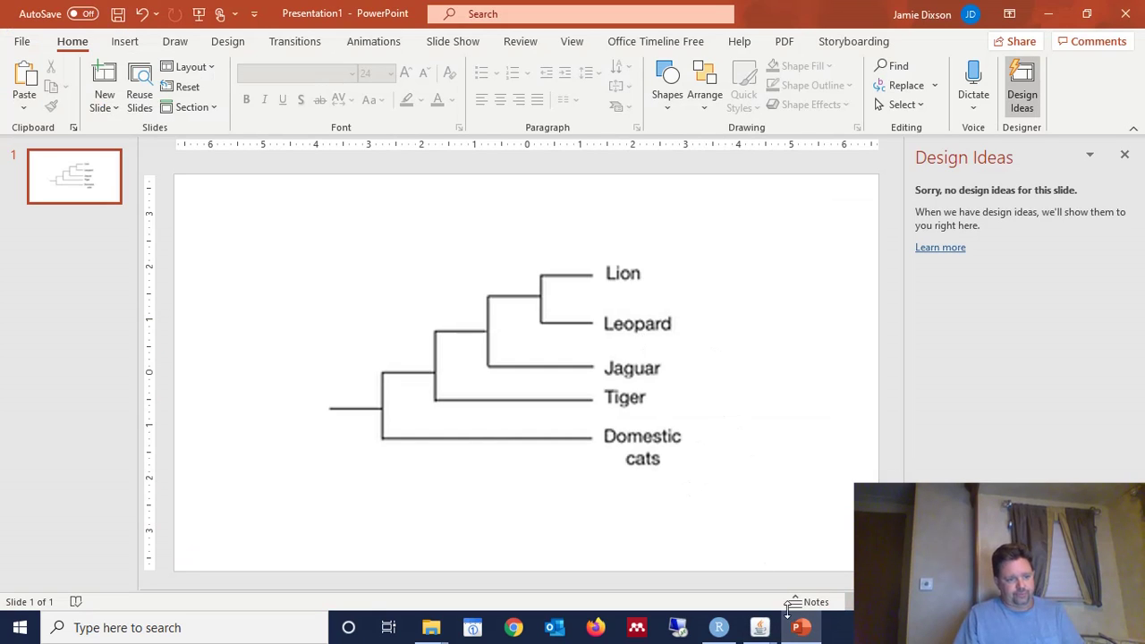
pyautogui.moveTo(772, 633)
pyautogui.click(821, 582)
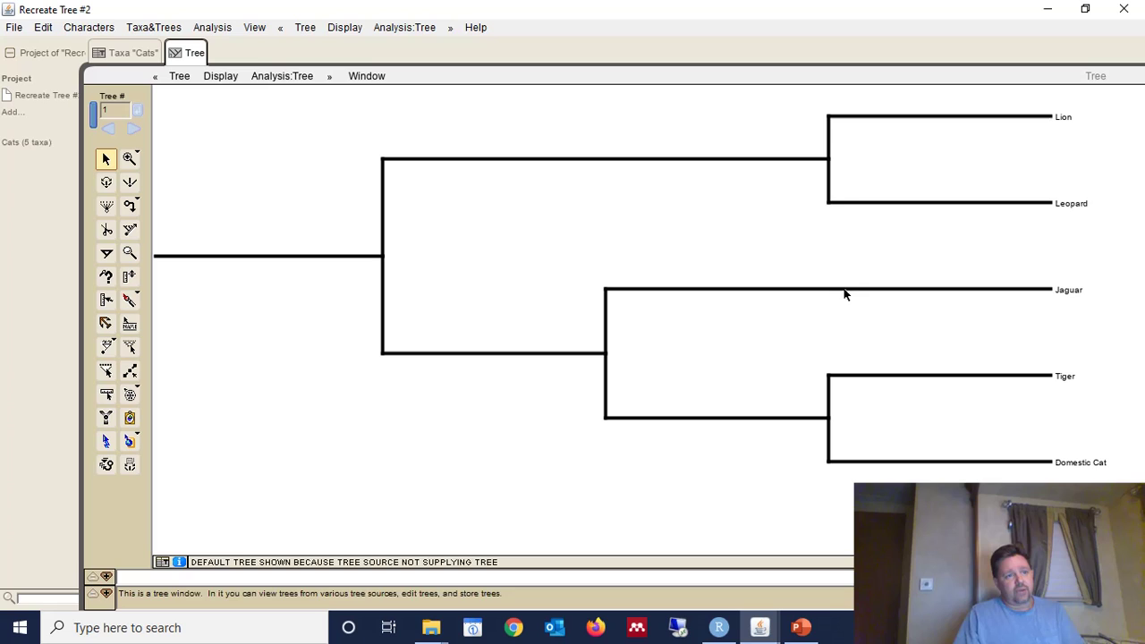
# Step: Drag Jaguar onto the Lion–Leopard clade, then Tiger onto that clade, and view the slide
pyautogui.moveTo(846, 293); pyautogui.dragTo(654, 158)
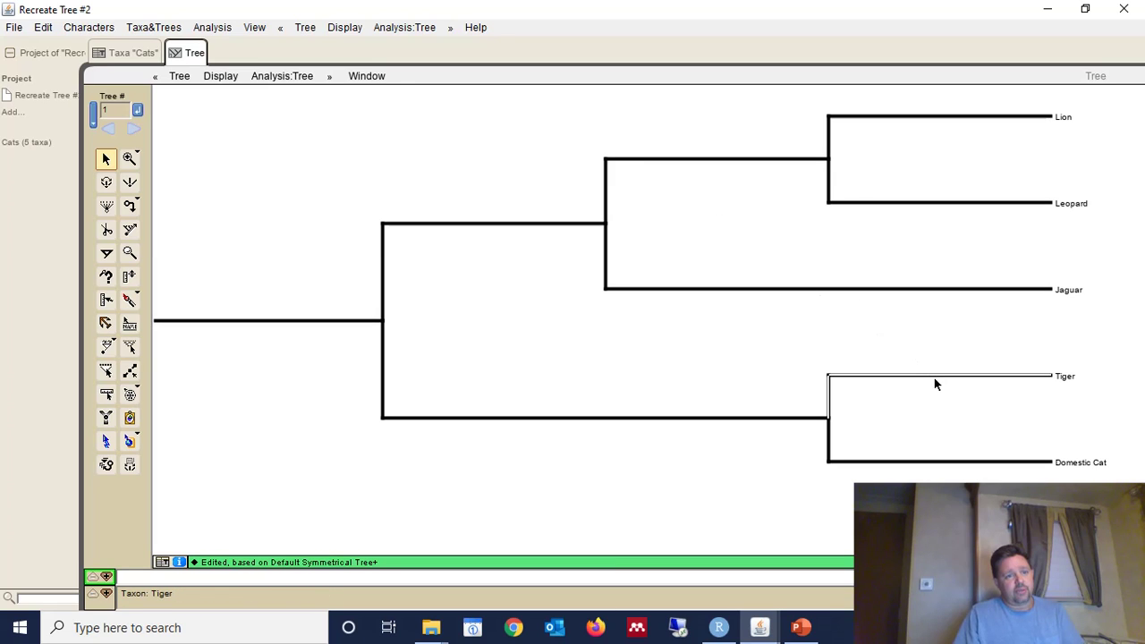
pyautogui.moveTo(934, 377); pyautogui.dragTo(486, 225)
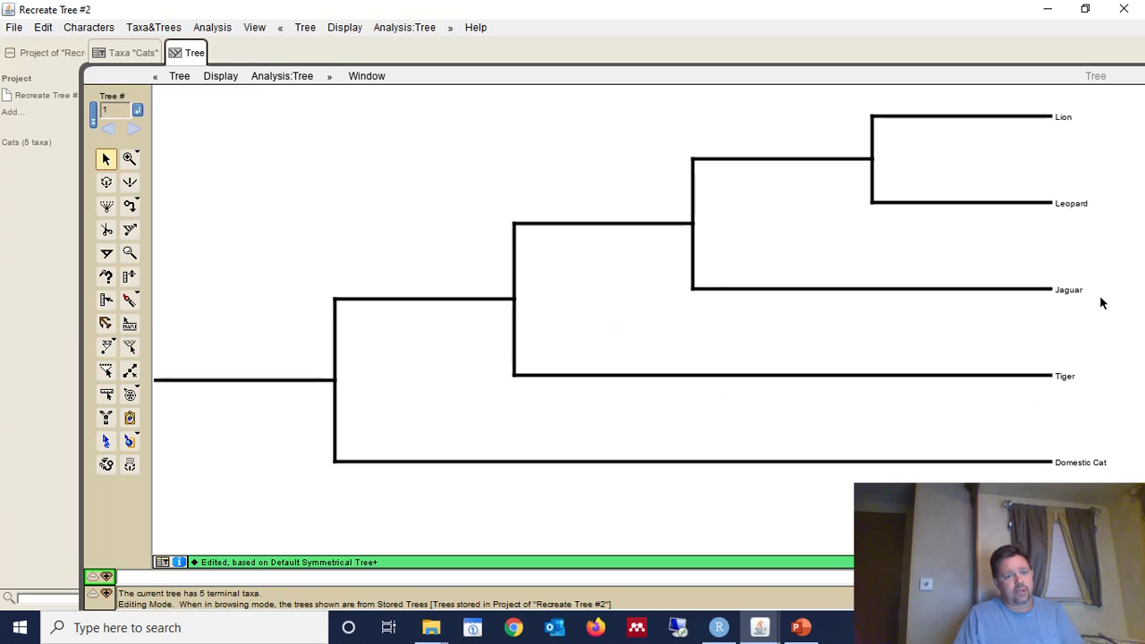
pyautogui.click(800, 628)
# Step: Return from the slide to the rearranged Recreate Tree #2 tree window
pyautogui.moveTo(759, 631)
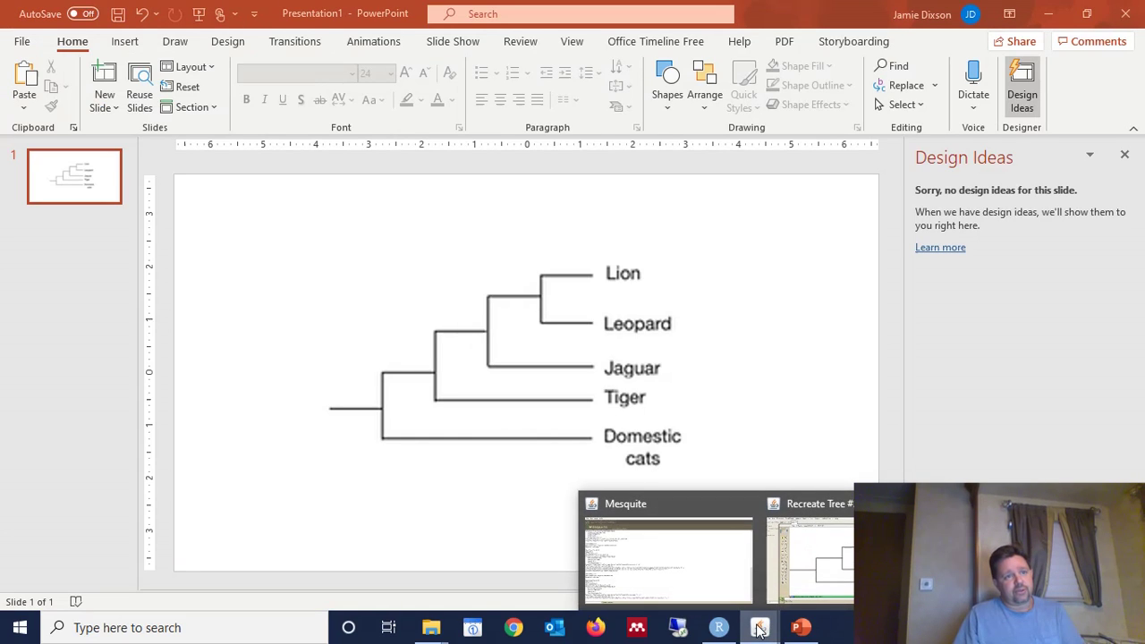
pyautogui.click(804, 587)
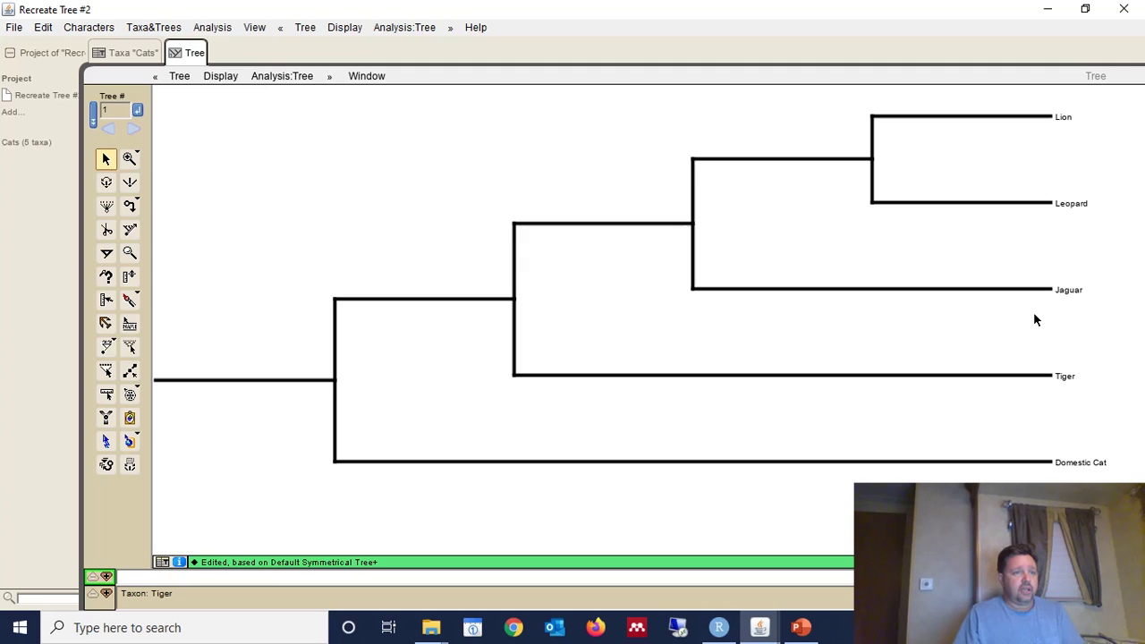
pyautogui.click(131, 467)
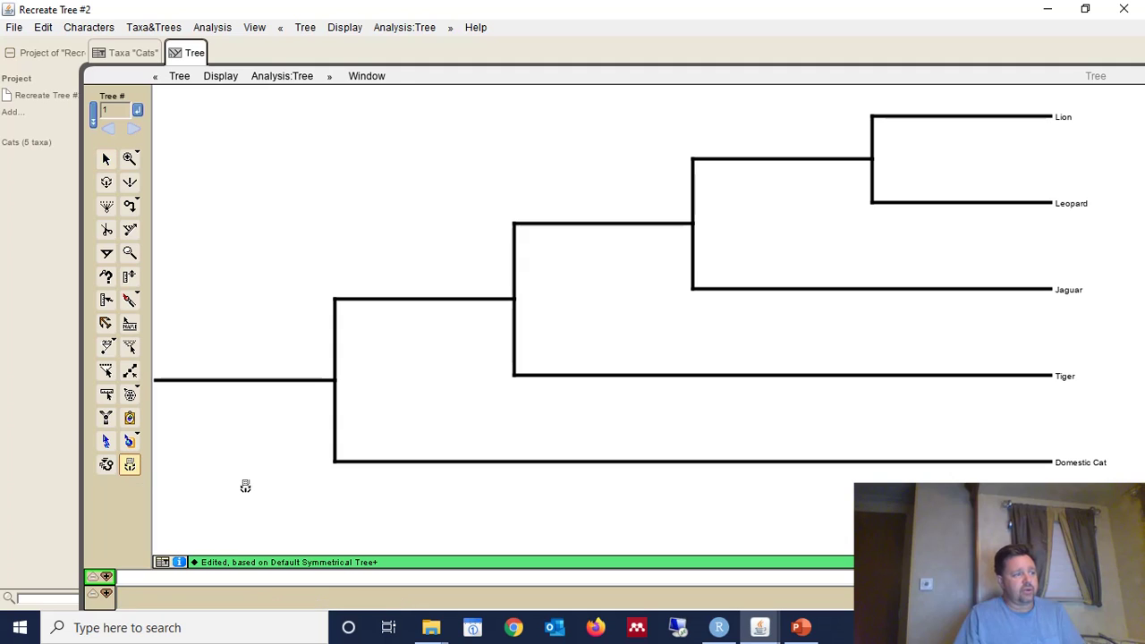
pyautogui.click(799, 160)
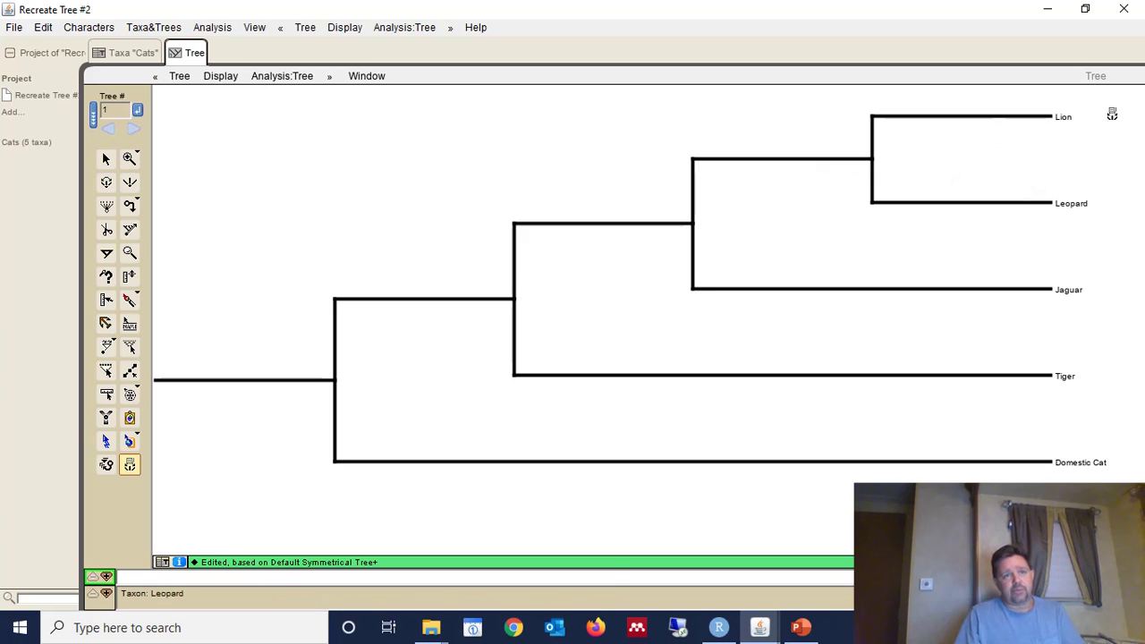
pyautogui.click(783, 159)
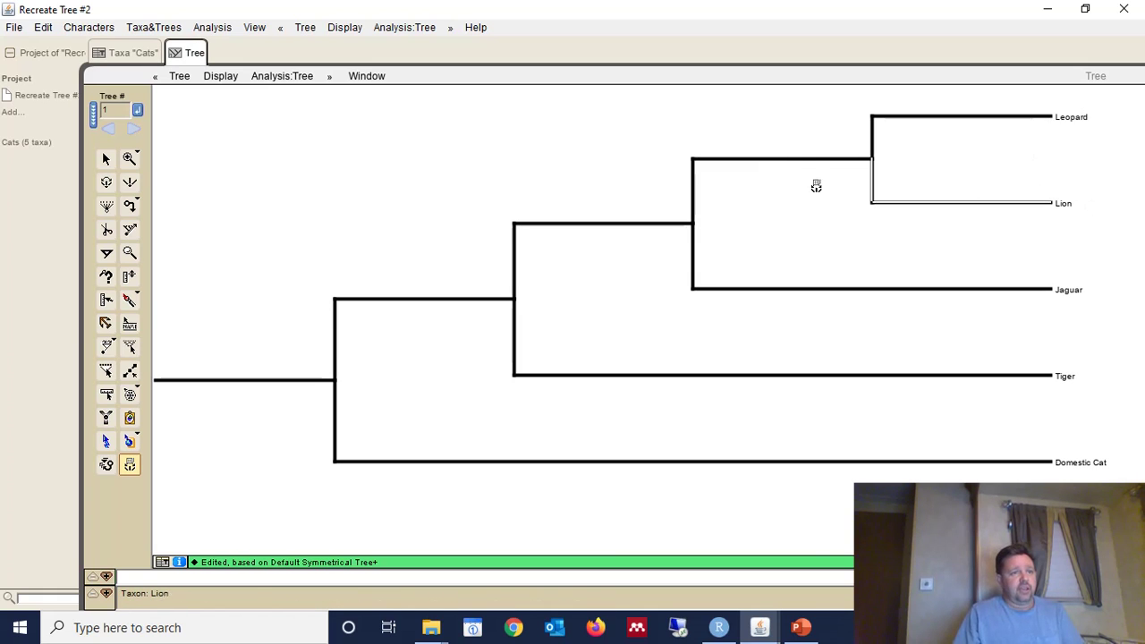
pyautogui.click(786, 159)
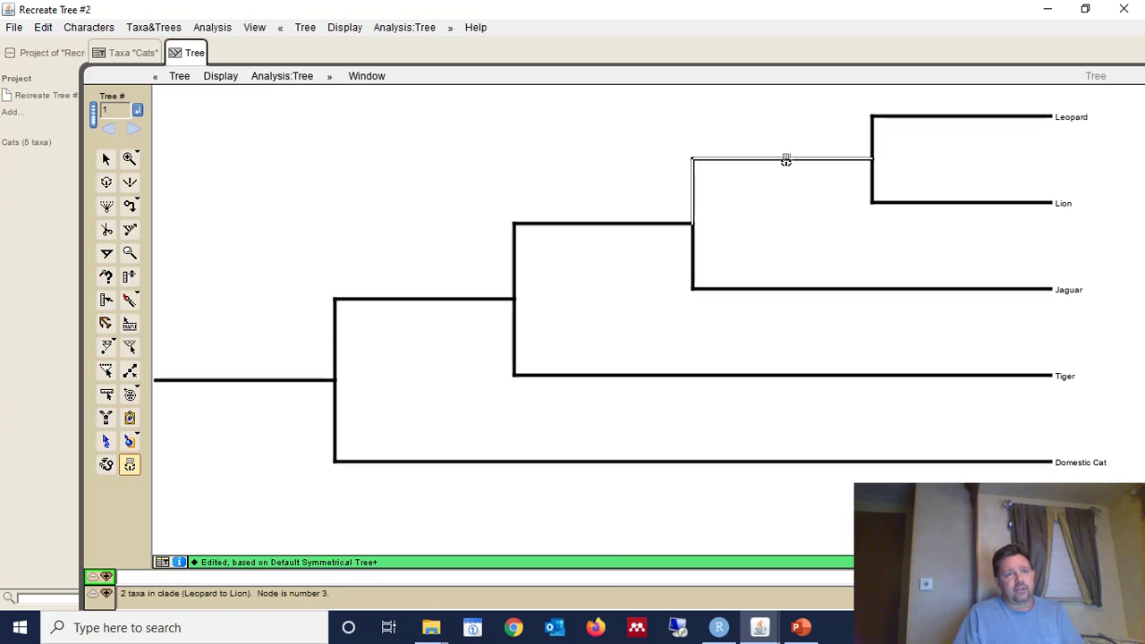
pyautogui.click(786, 159)
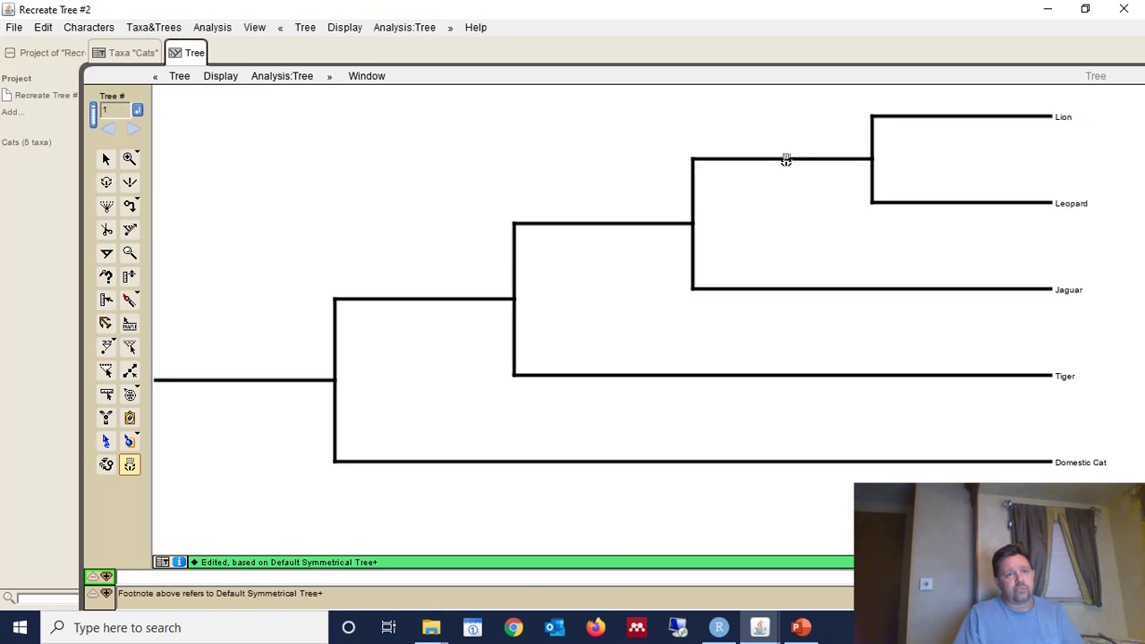
# Step: Swap Lion and Leopard, then move Jaguar, Tiger and Domestic Cat upward in turn
pyautogui.click(105, 162)
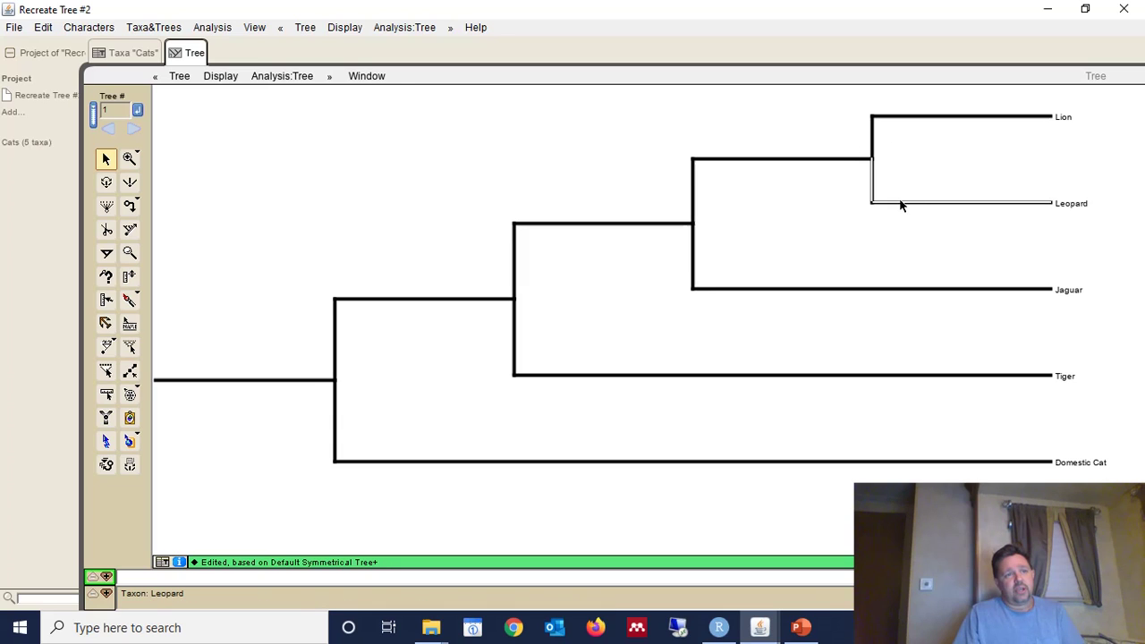
pyautogui.moveTo(901, 207); pyautogui.dragTo(898, 124)
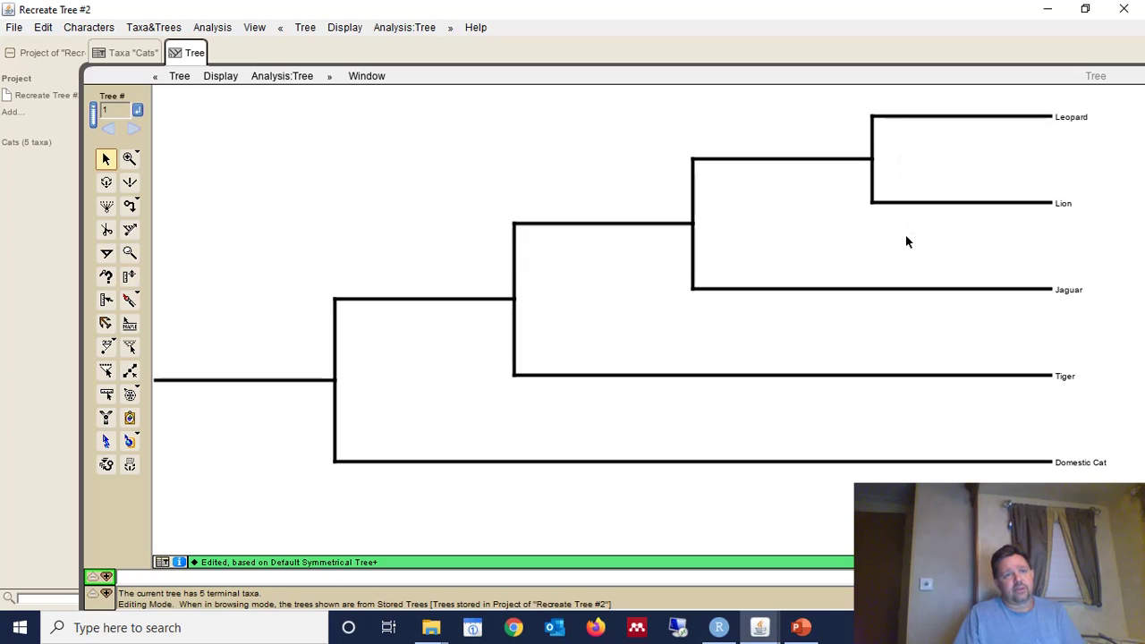
pyautogui.moveTo(907, 204); pyautogui.dragTo(899, 122)
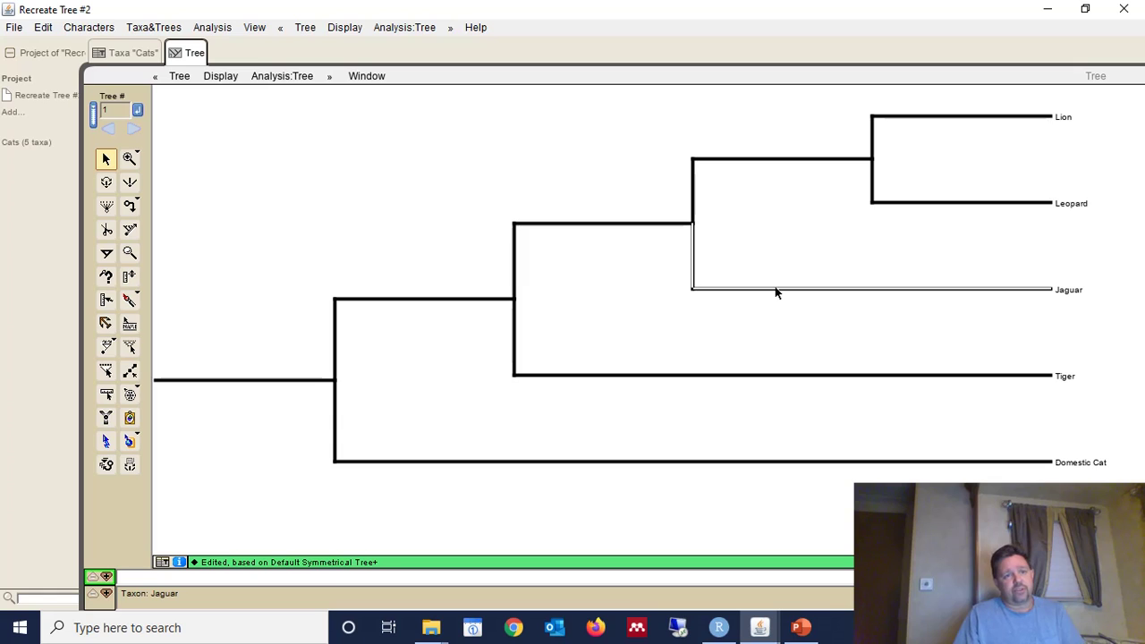
pyautogui.moveTo(776, 292); pyautogui.dragTo(780, 161)
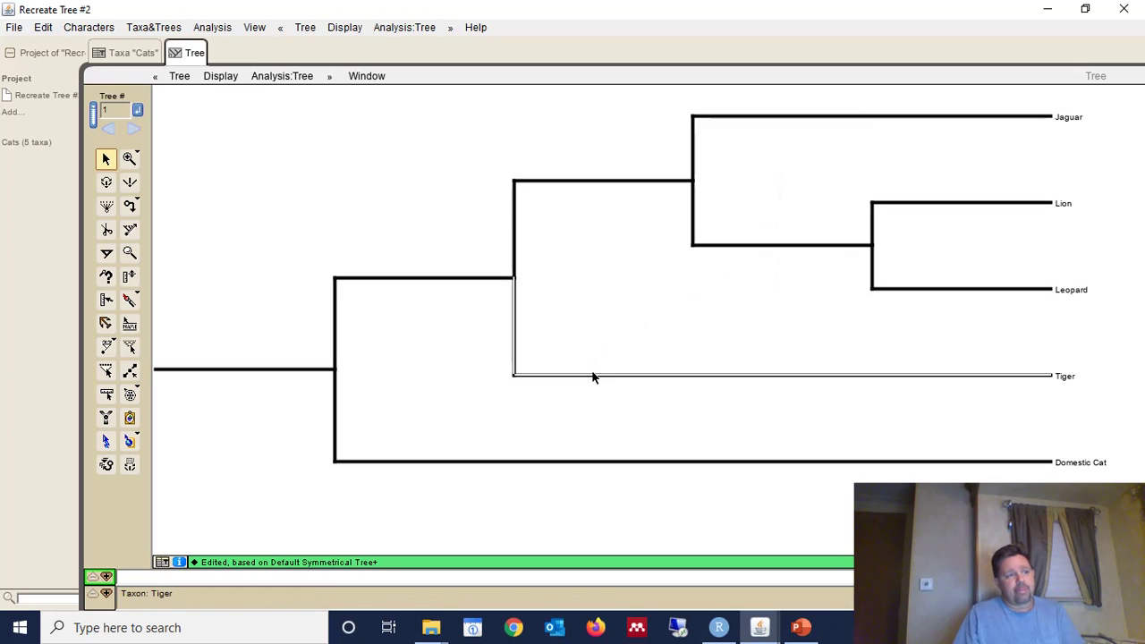
pyautogui.moveTo(593, 376); pyautogui.dragTo(597, 186)
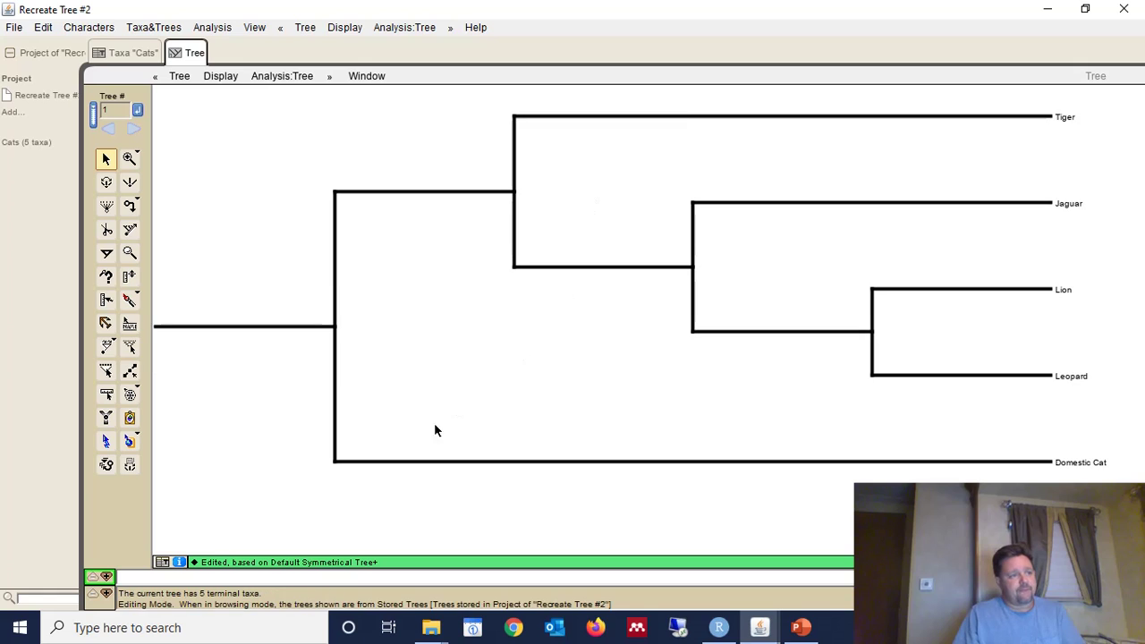
pyautogui.moveTo(417, 463); pyautogui.dragTo(406, 197)
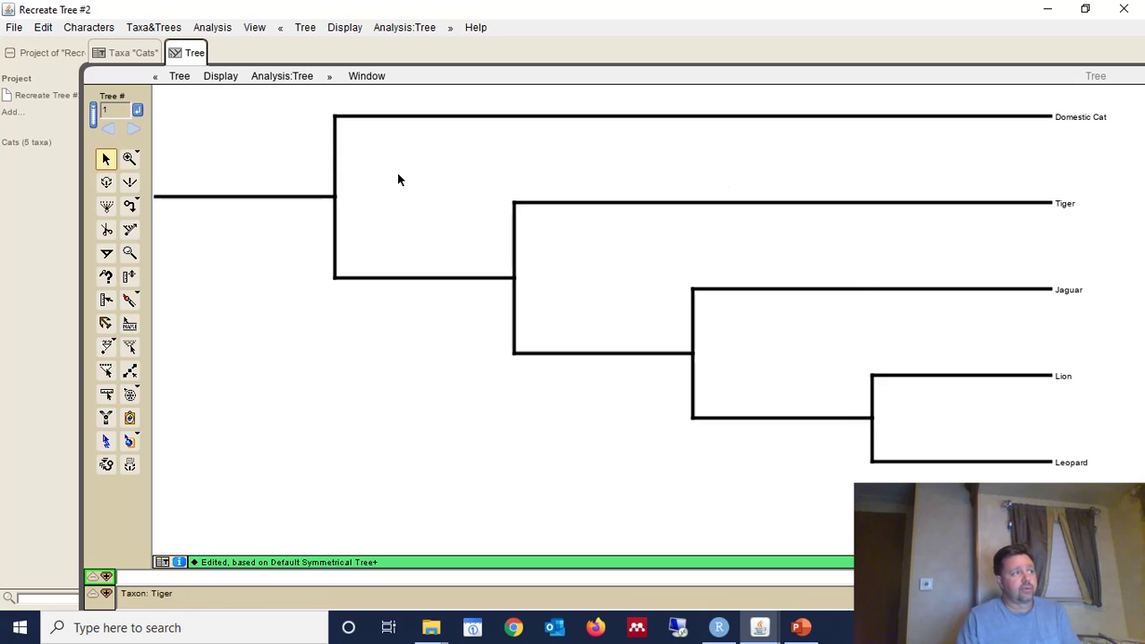
# Step: Copy the rearranged five-cat tree as Newick text using Tree > Utilities > Copy Newick Tree
pyautogui.click(180, 77)
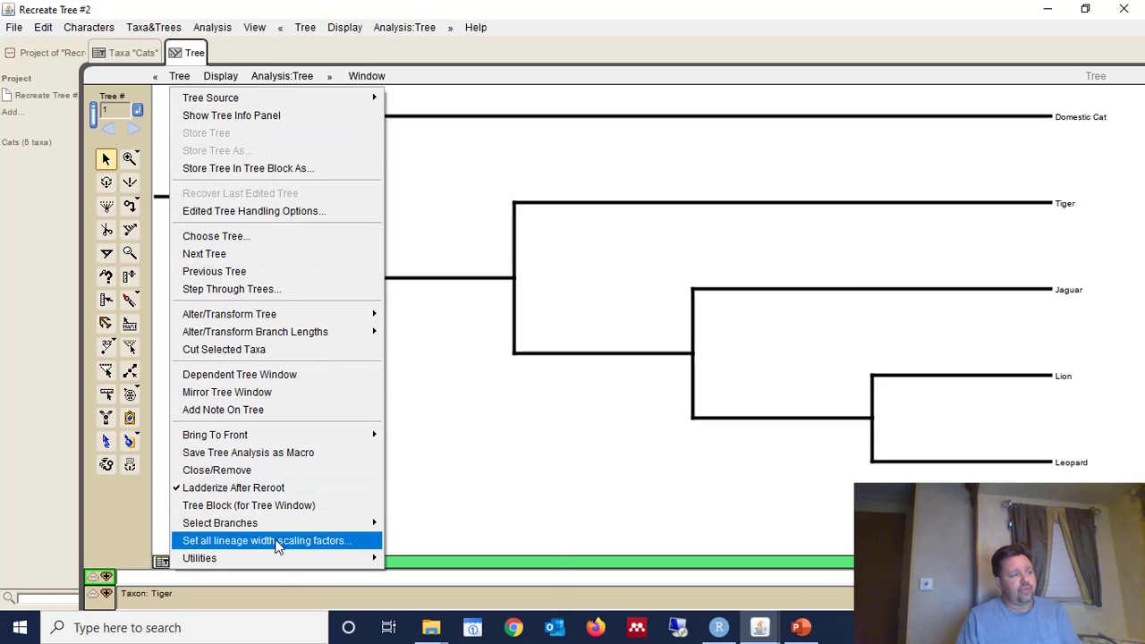
pyautogui.moveTo(280, 562)
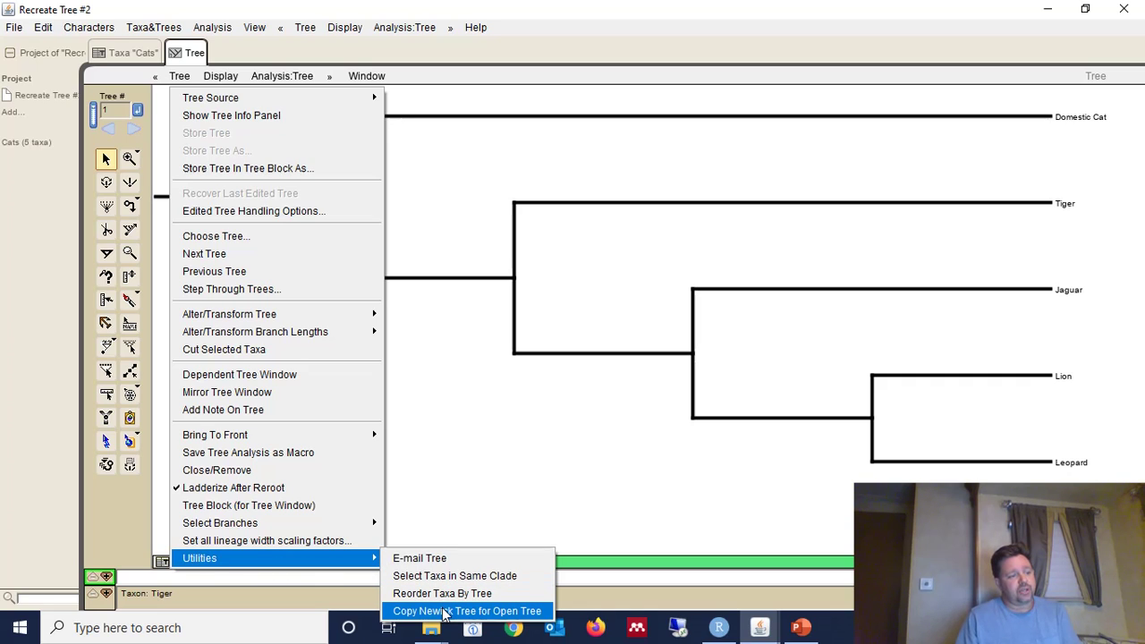
pyautogui.click(442, 612)
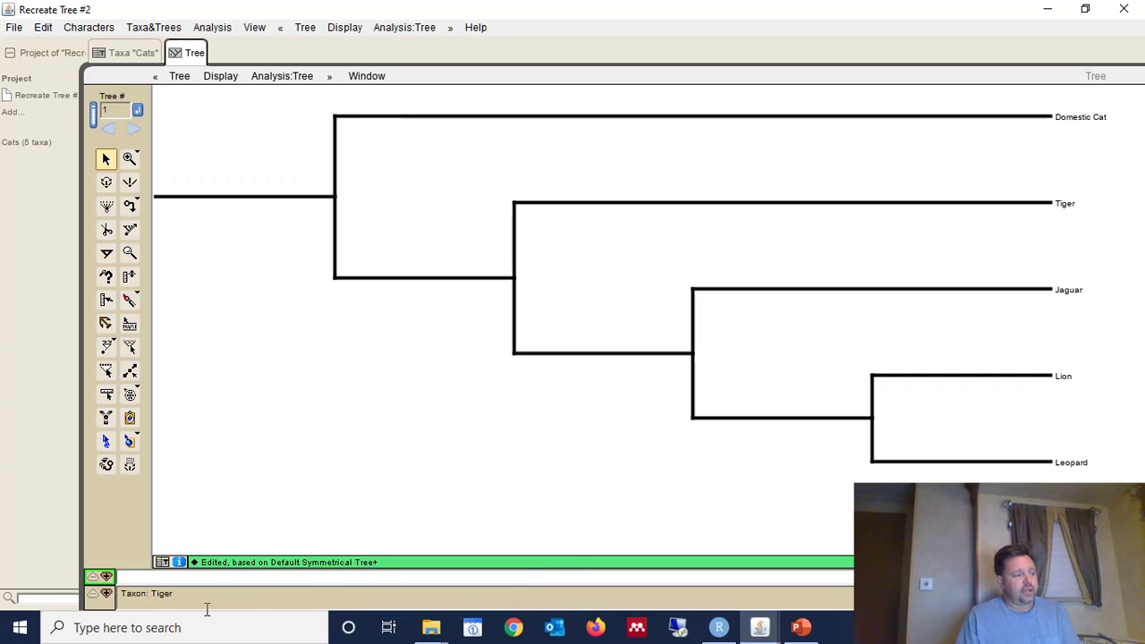
# Step: Open a new Notepad document and paste the Newick string (Domestic_Cat,(Tiger,(Jaguar,(Lion,Leopard))));
pyautogui.click(238, 628)
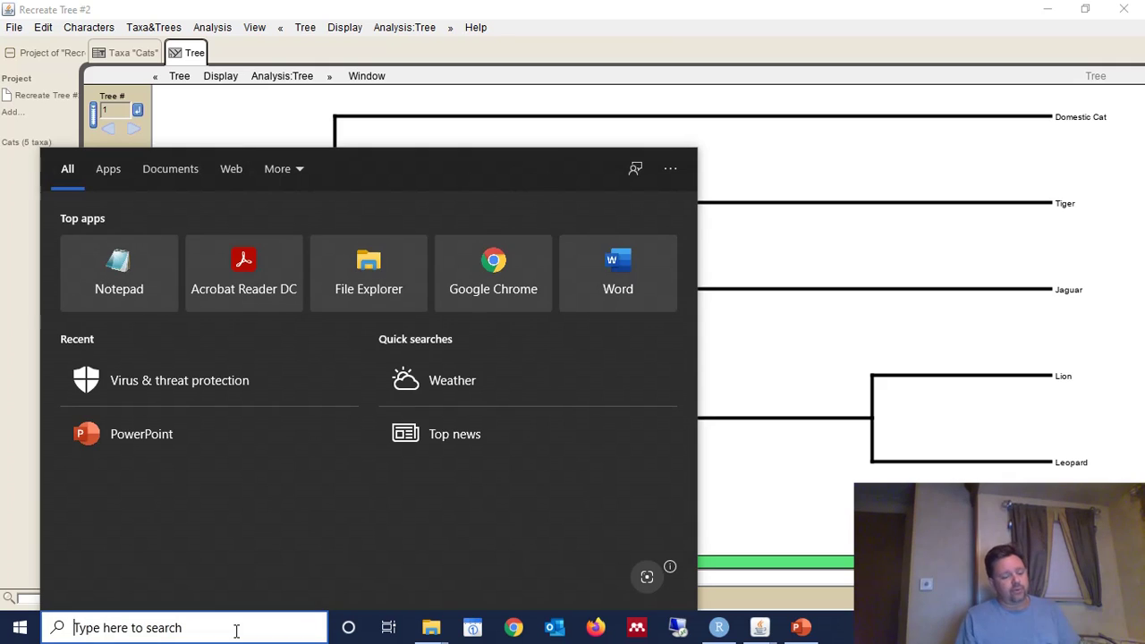
pyautogui.write('note')
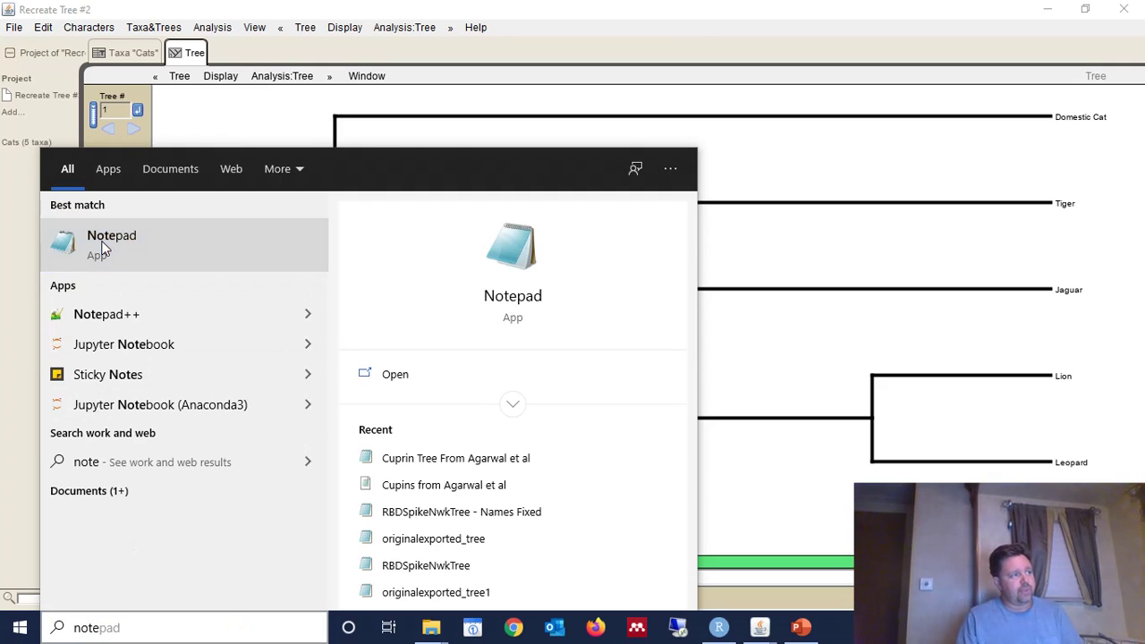
pyautogui.click(295, 269)
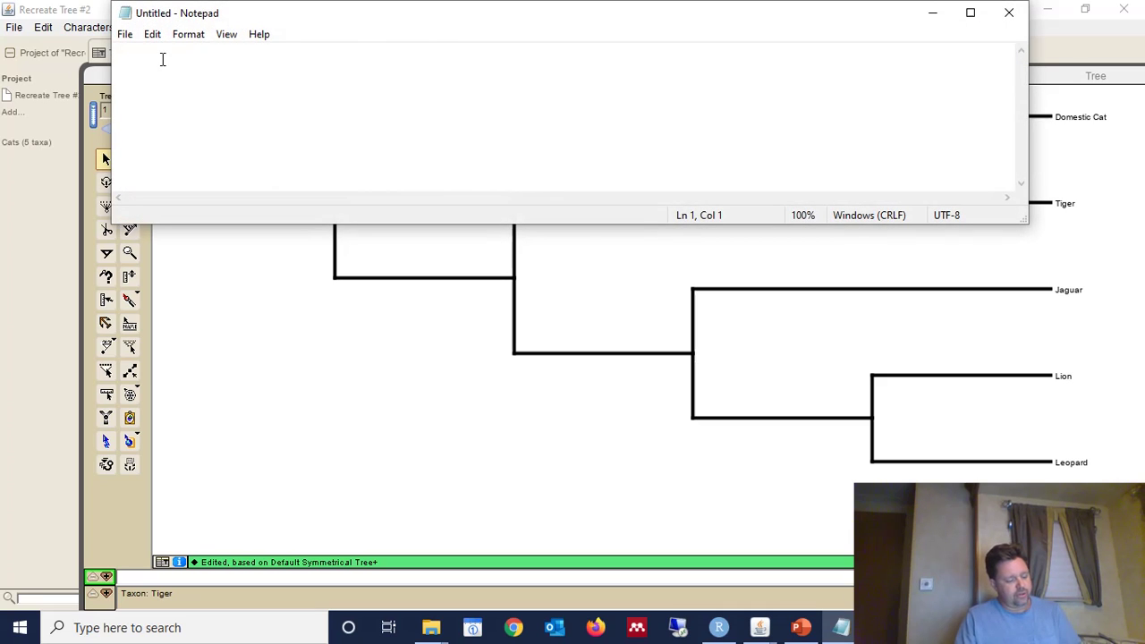
pyautogui.hotkey('ctrl', 'v')
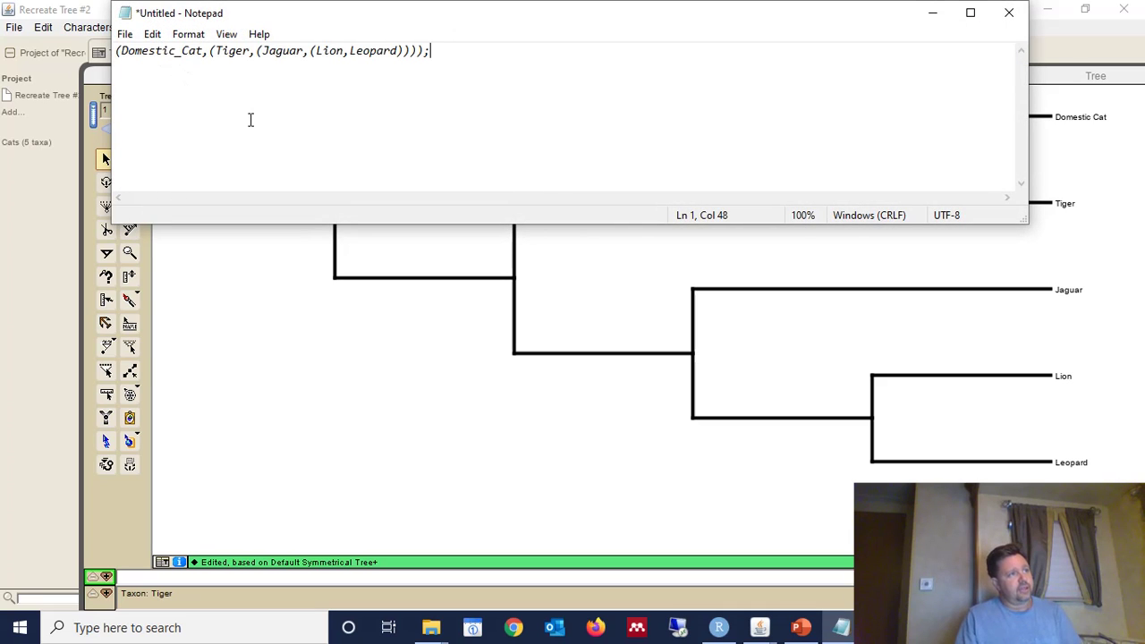
# Step: Start Save As and choose Desktop > Projects Folder as the save location
pyautogui.click(125, 34)
pyautogui.click(161, 128)
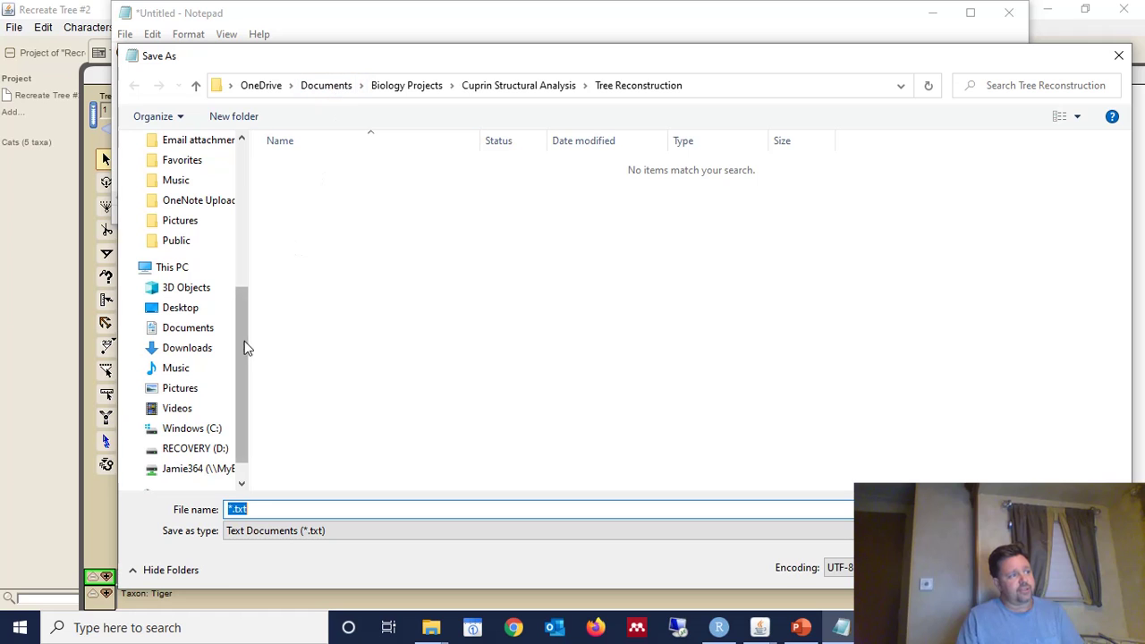
pyautogui.moveTo(244, 344); pyautogui.dragTo(245, 224)
pyautogui.click(182, 175)
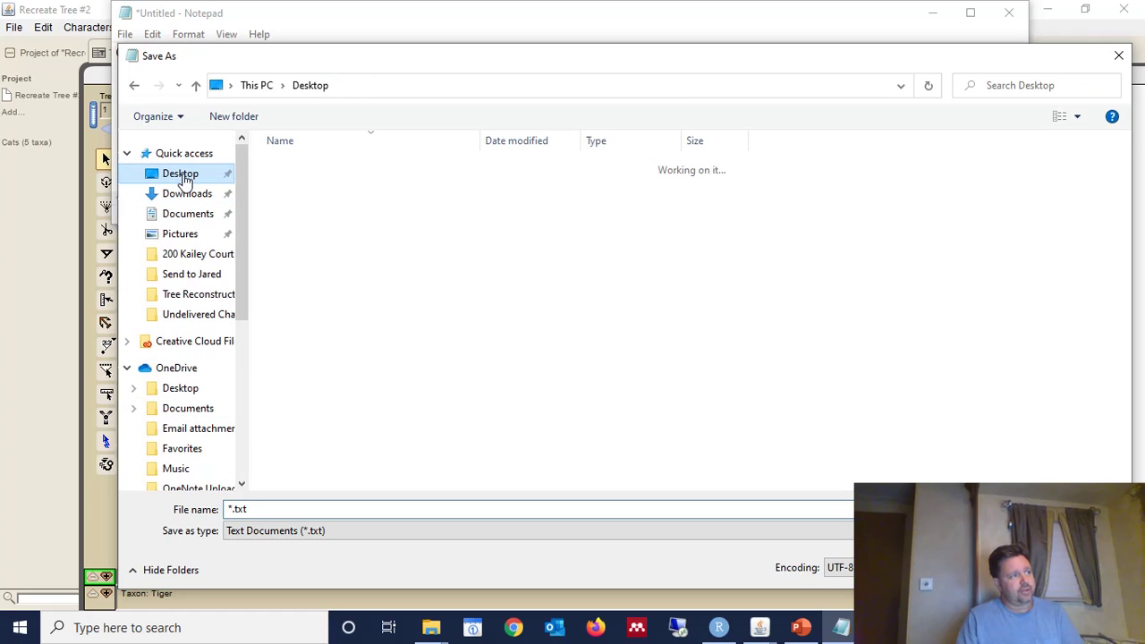
pyautogui.scroll(-5, 391, 318)
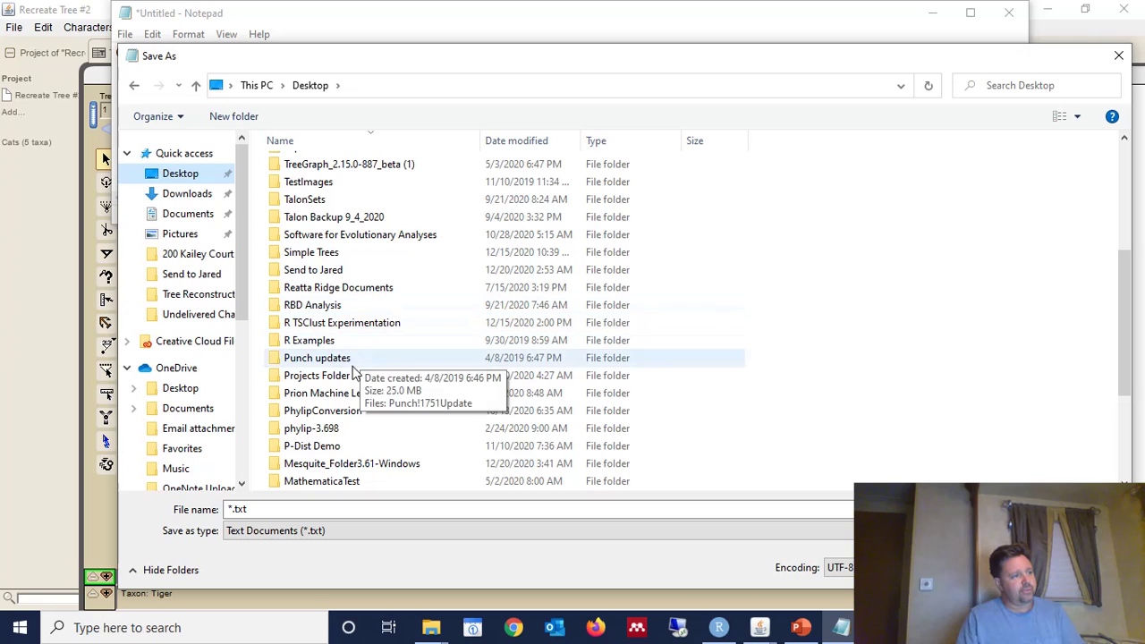
pyautogui.doubleClick(354, 375)
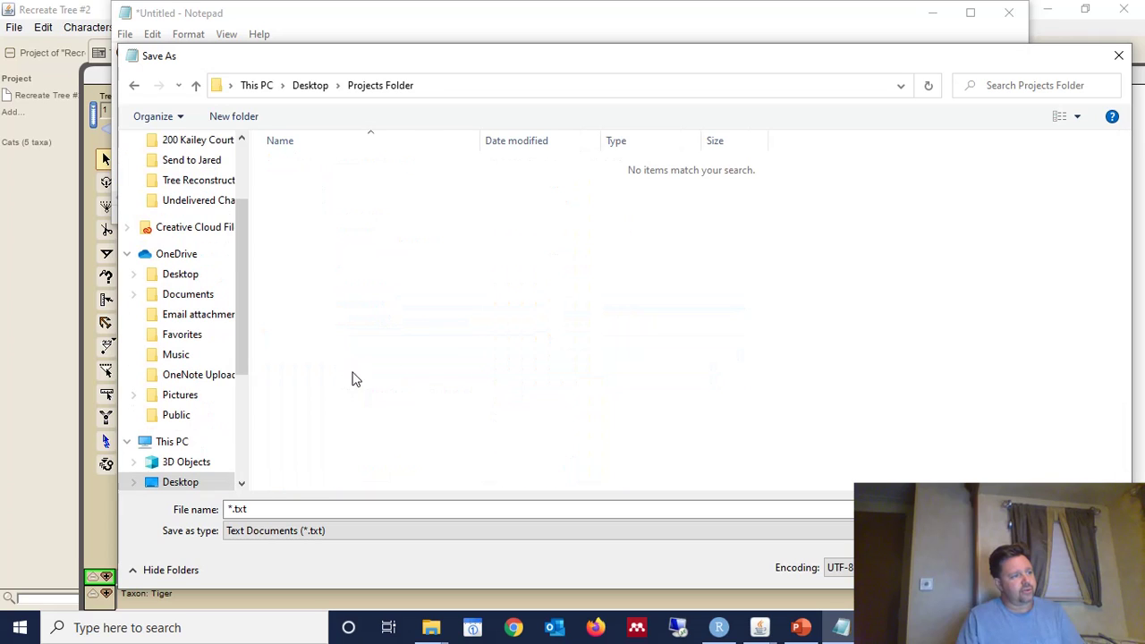
# Step: Save the Newick text with the file name CatsTree.nwk
pyautogui.click(270, 509)
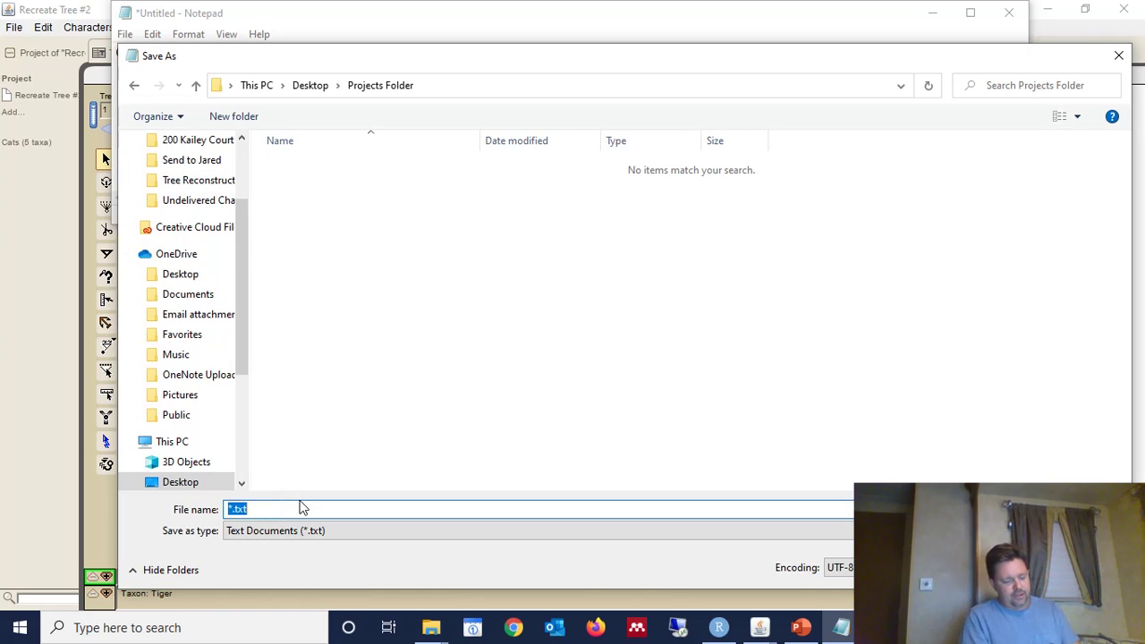
pyautogui.write('CatsT')
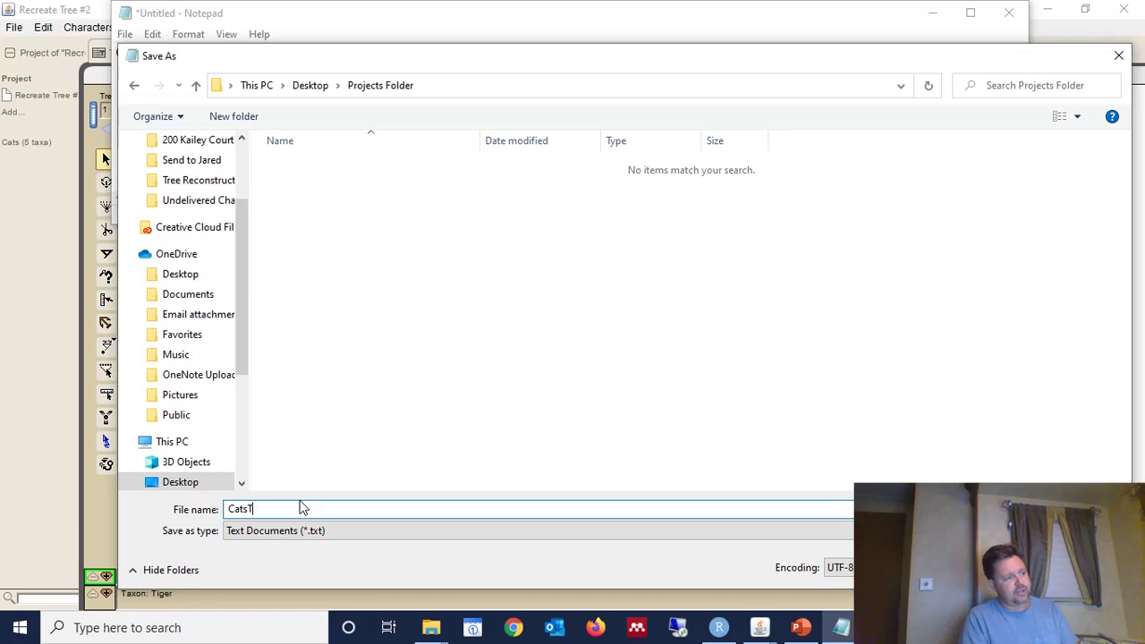
pyautogui.write('ree')
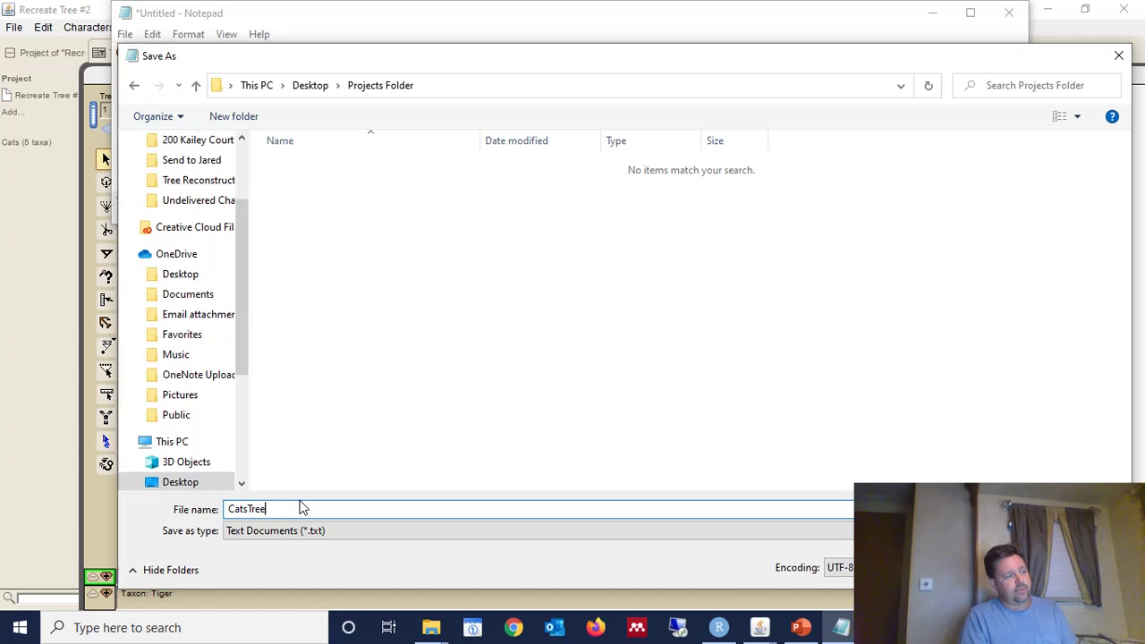
pyautogui.write('.')
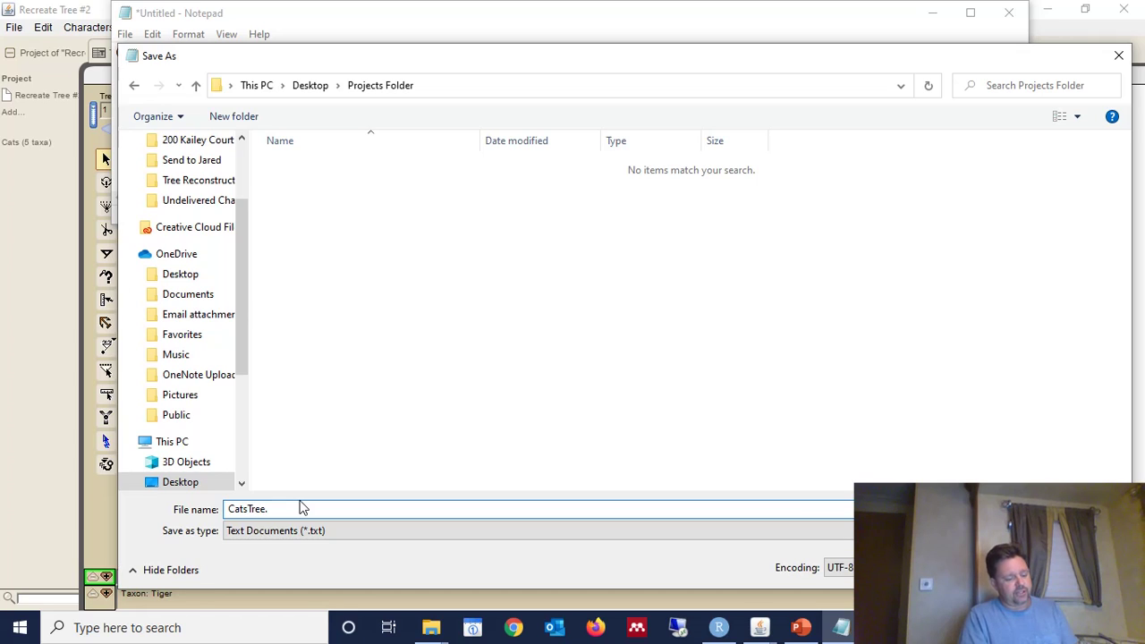
pyautogui.write('nwk')
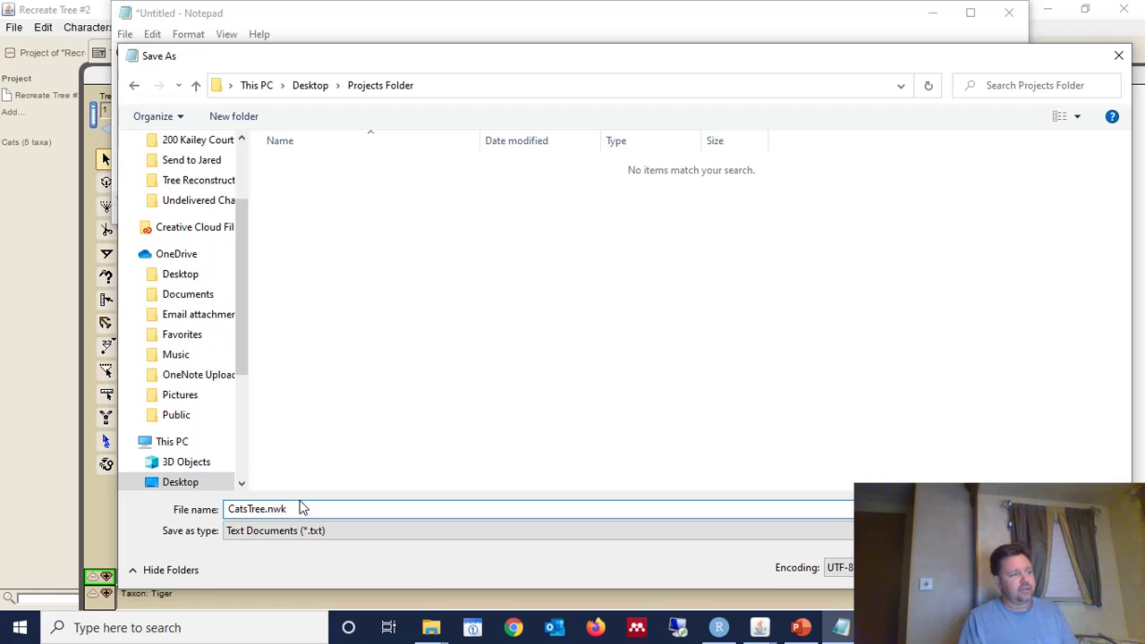
pyautogui.press('Return')
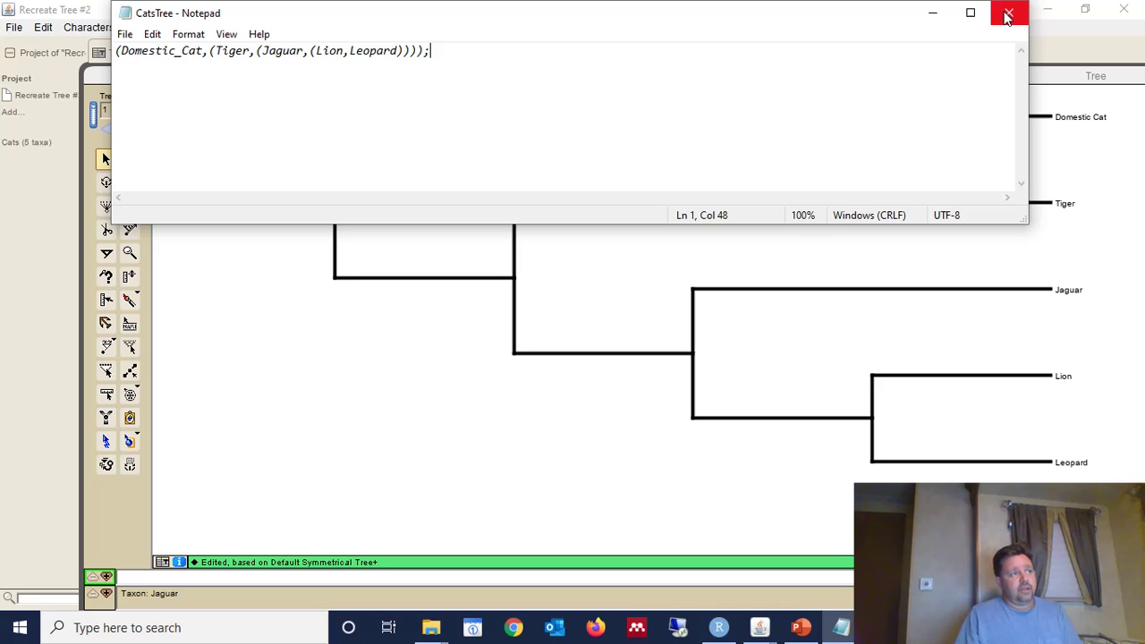
# Step: Close the CatsTree Notepad window to return to Mesquite's tree window
pyautogui.click(1008, 16)
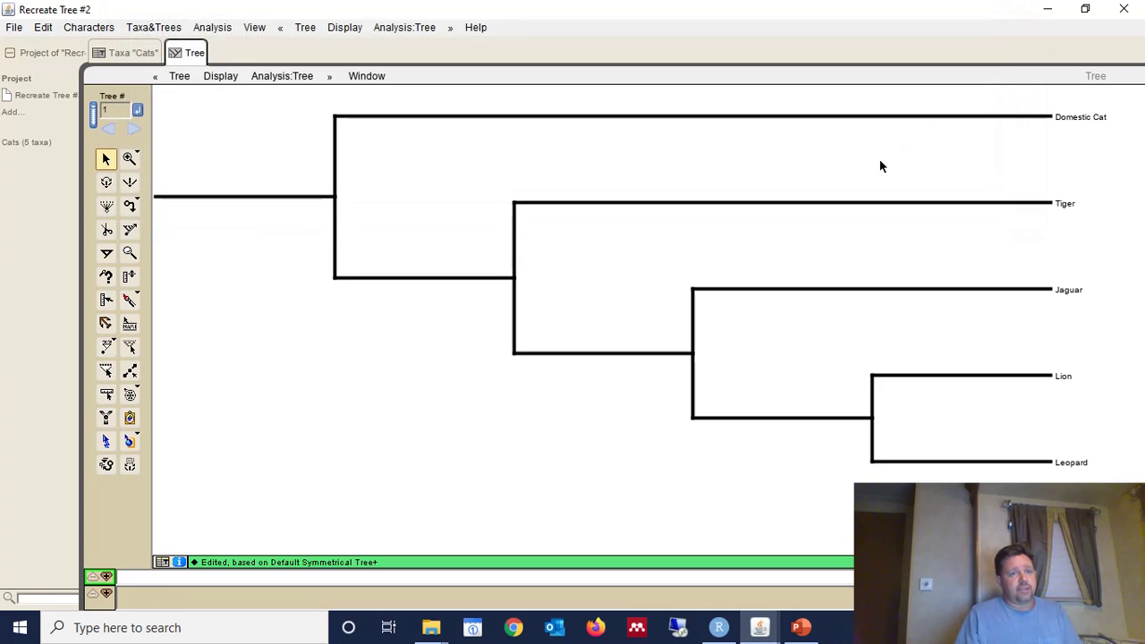